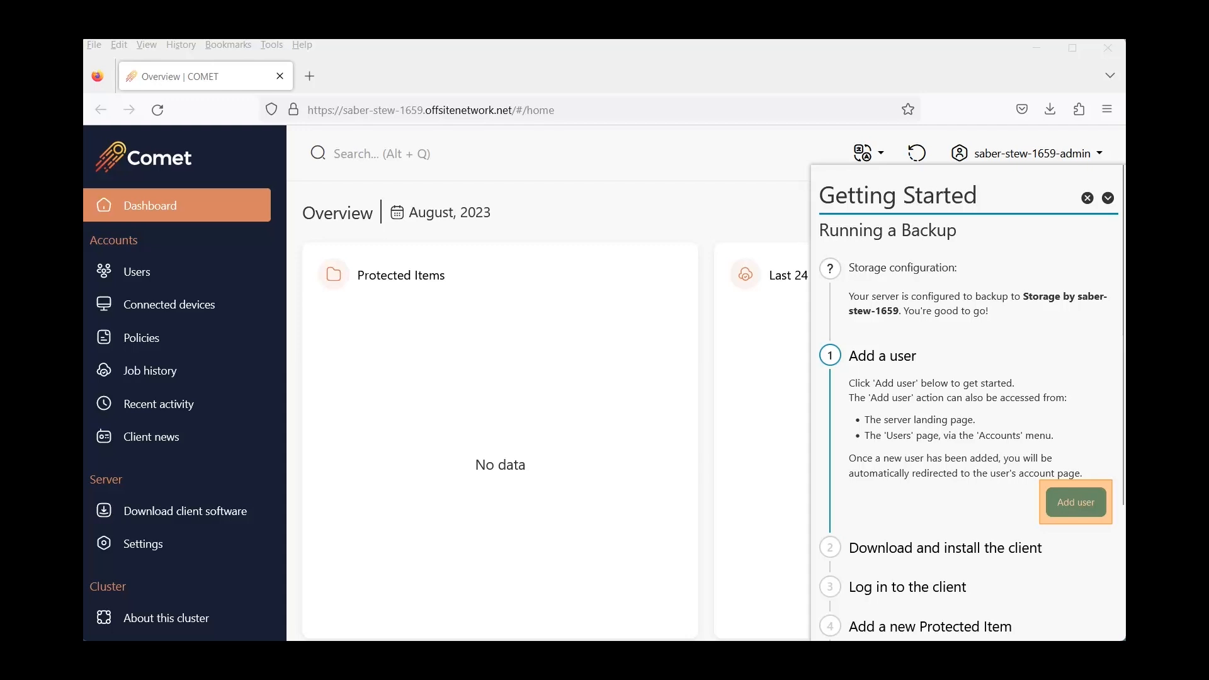
Add a new user with the test username, a randomly generated password and the default storage option
text(greteltestuser001)
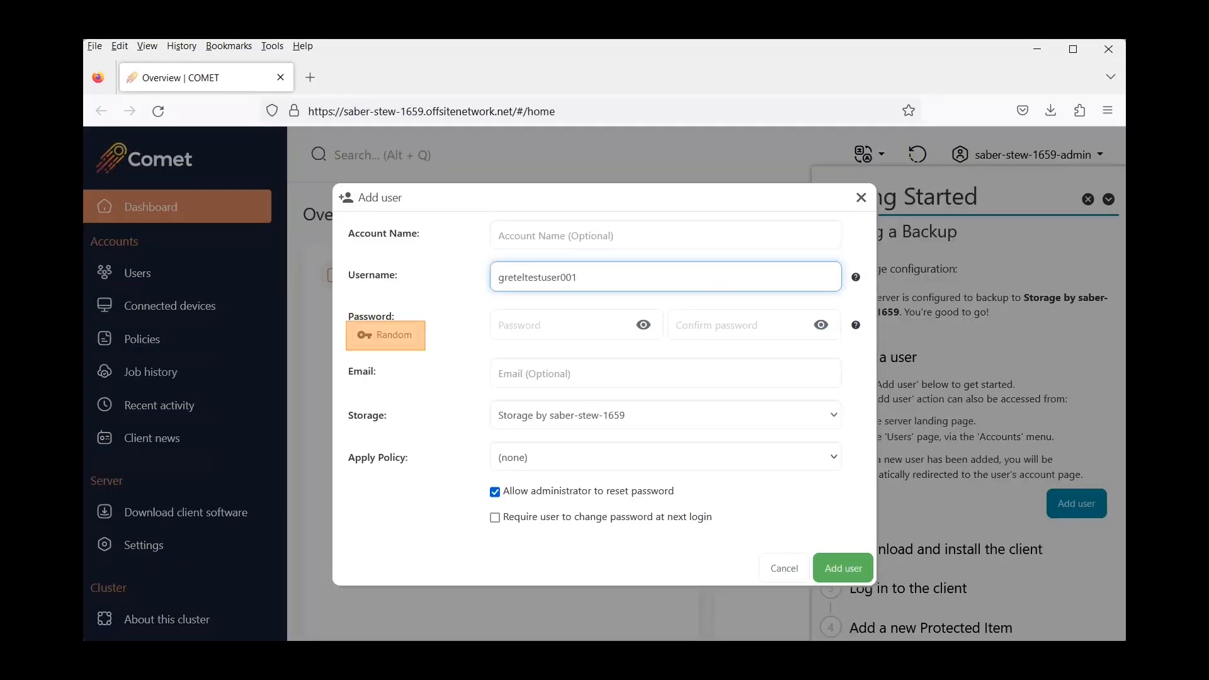
click(386, 336)
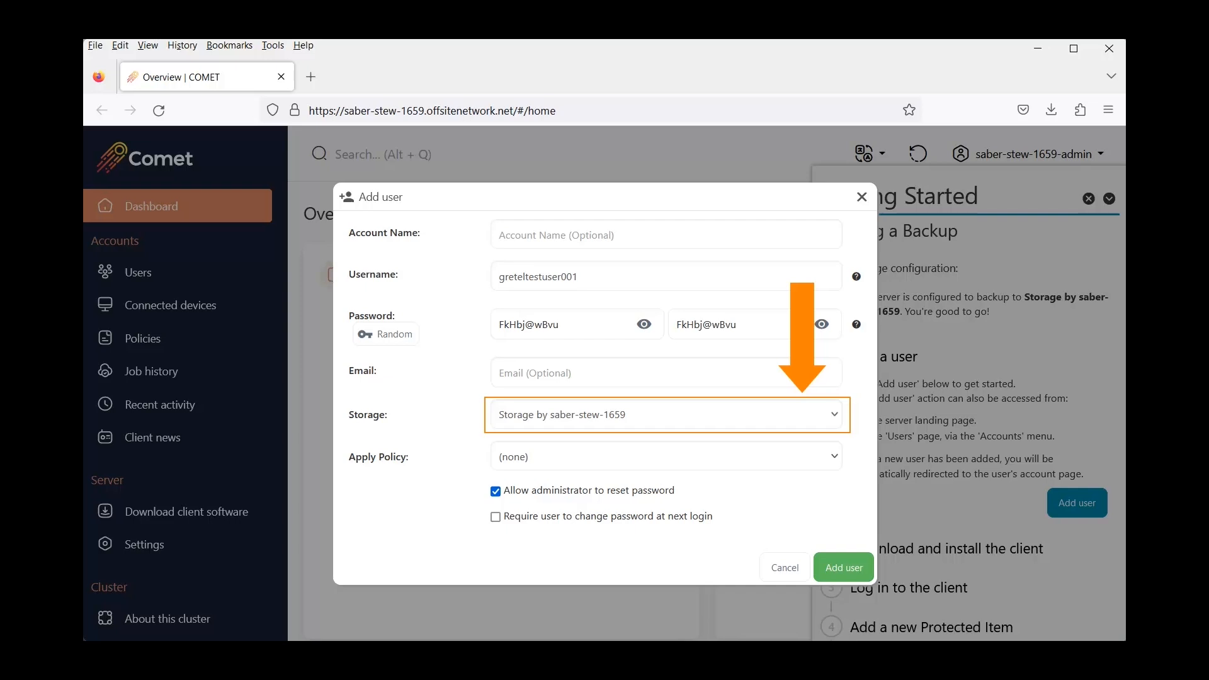
click(666, 414)
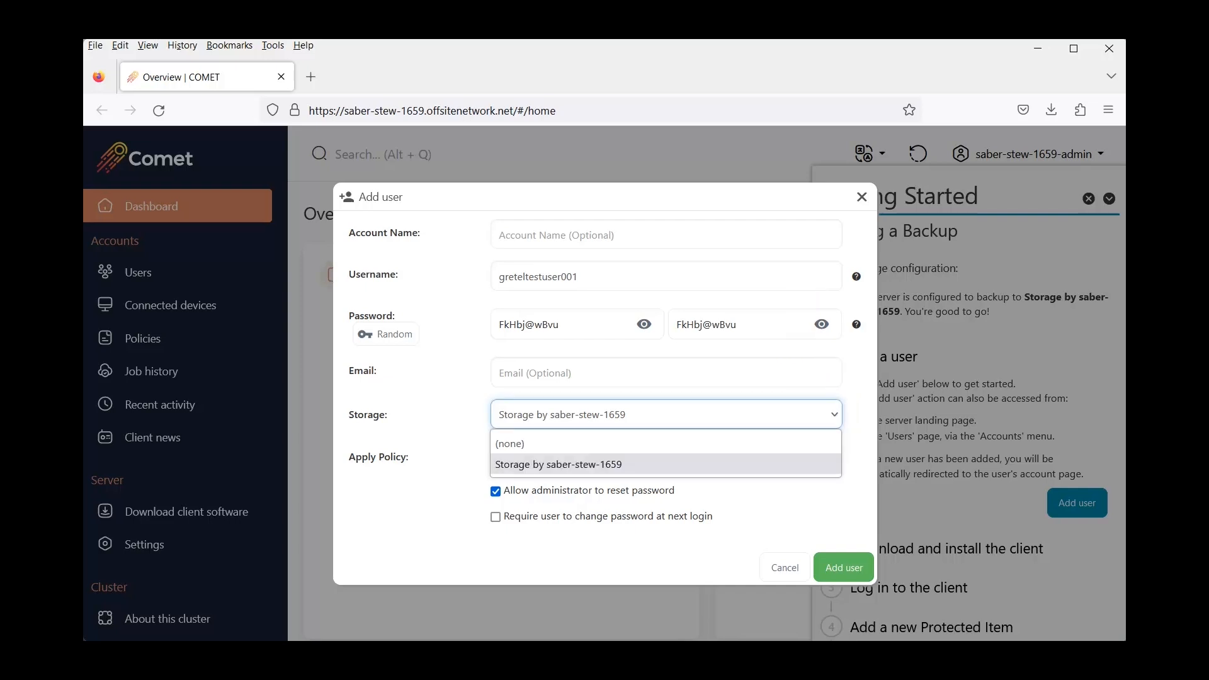
key(Escape)
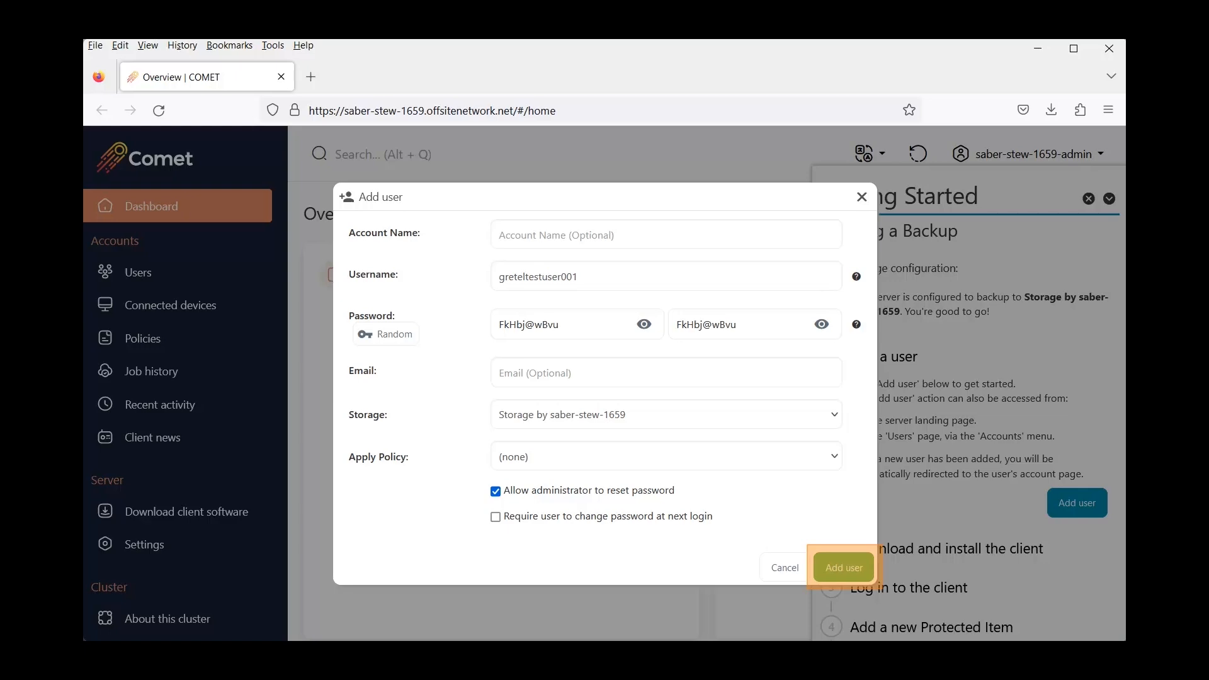
click(843, 567)
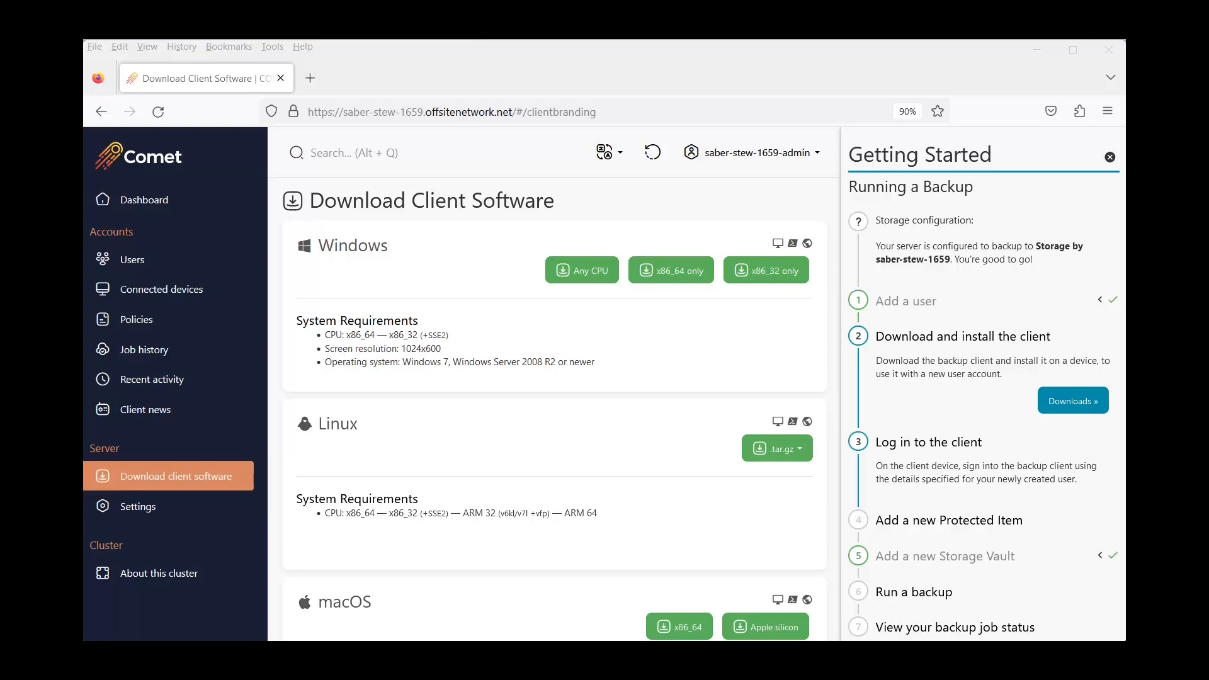
Look through the client software downloads and system requirements for Windows, Linux, macOS and Synology
scroll(554, 408, down, 2)
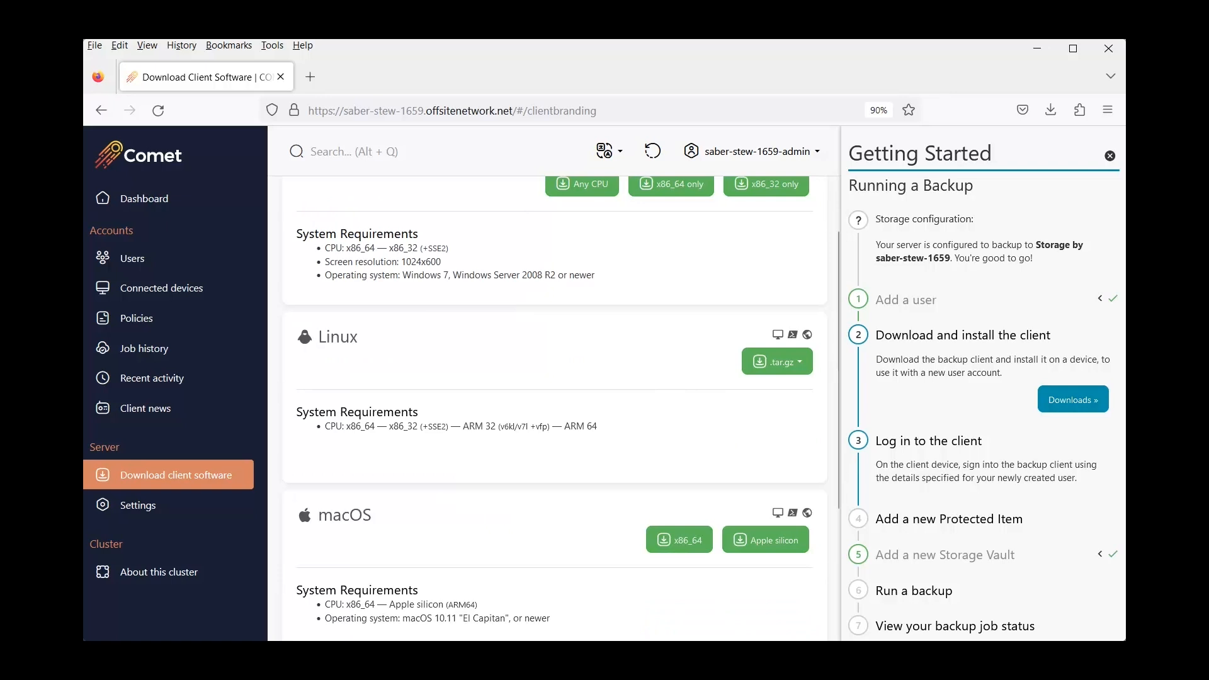
scroll(554, 408, down, 3)
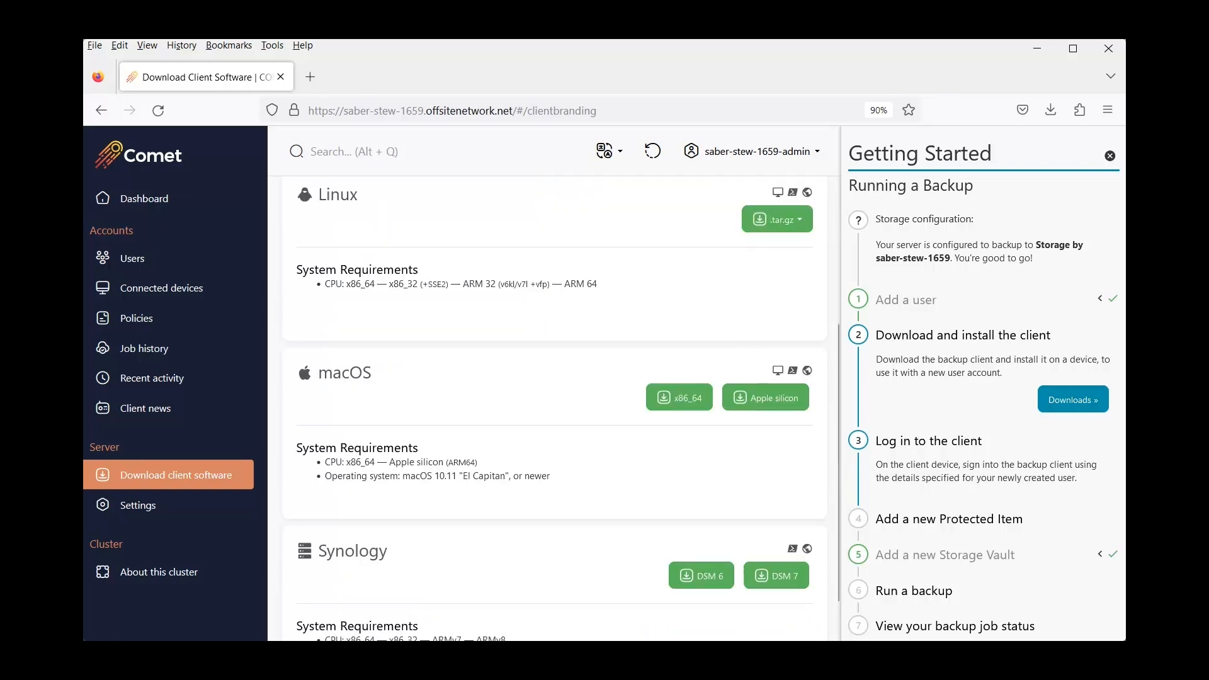
scroll(555, 408, down, 1)
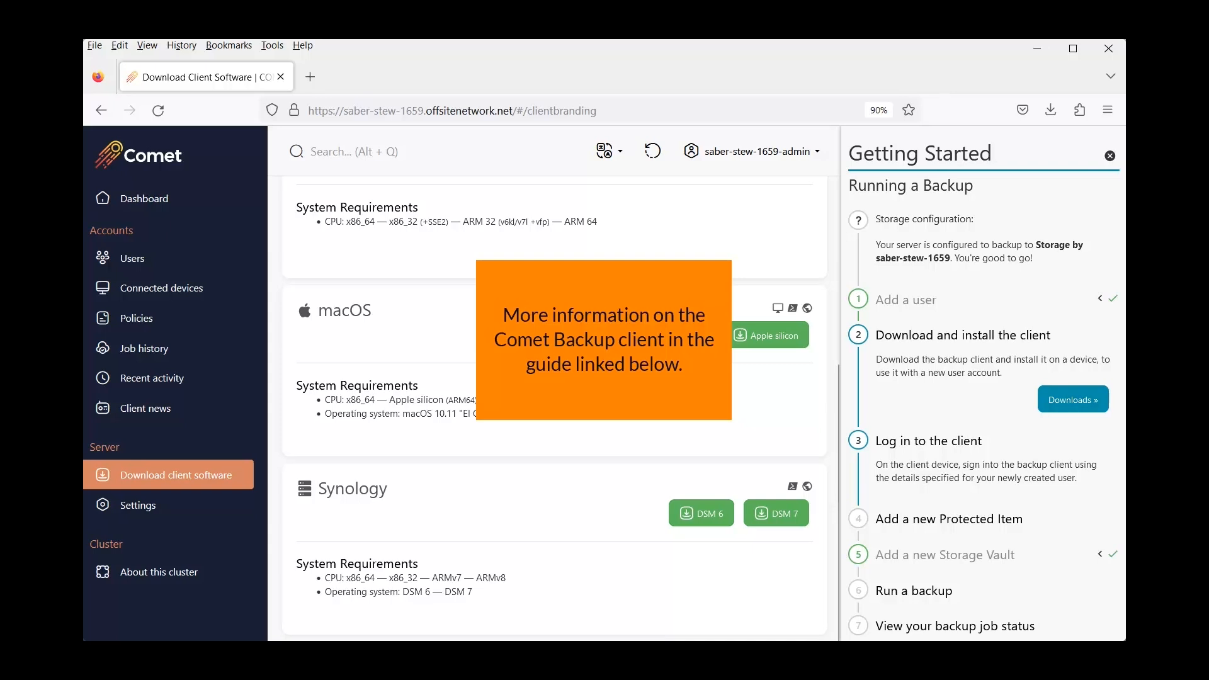
scroll(554, 408, up, 5)
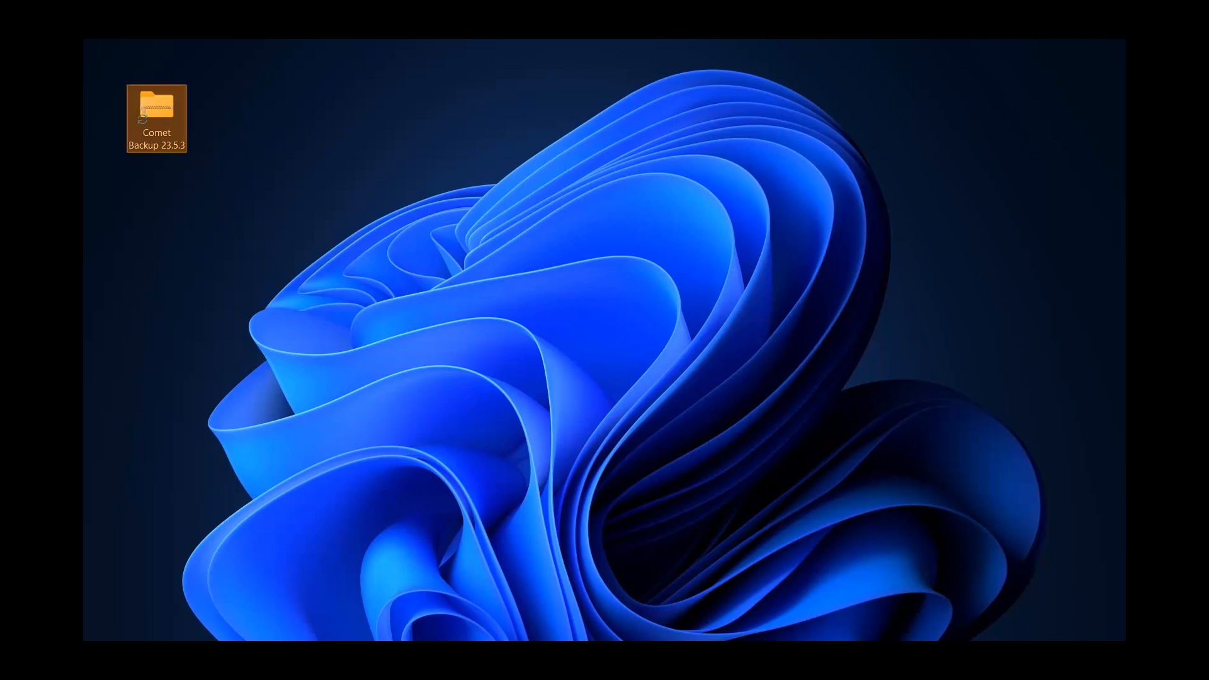
Extract the Comet Backup 23.5.3 archive, then install the client in English to C:\Program Files\Comet Backup and launch it
right_click(143, 117)
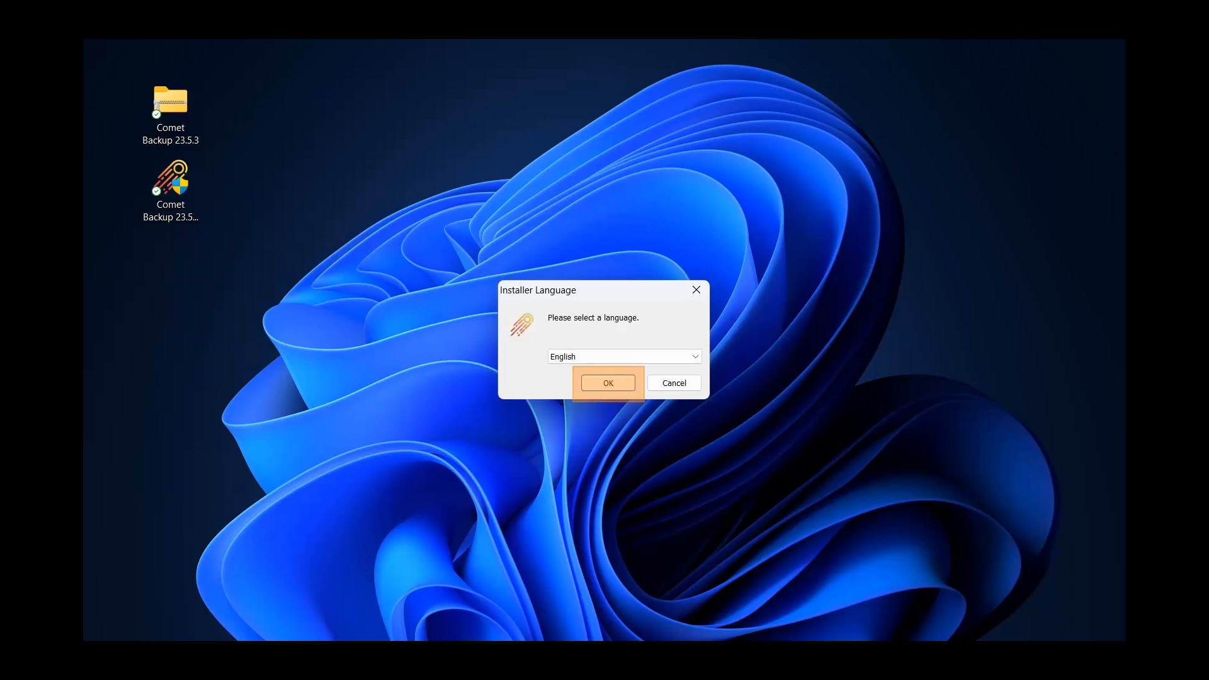
key(Return)
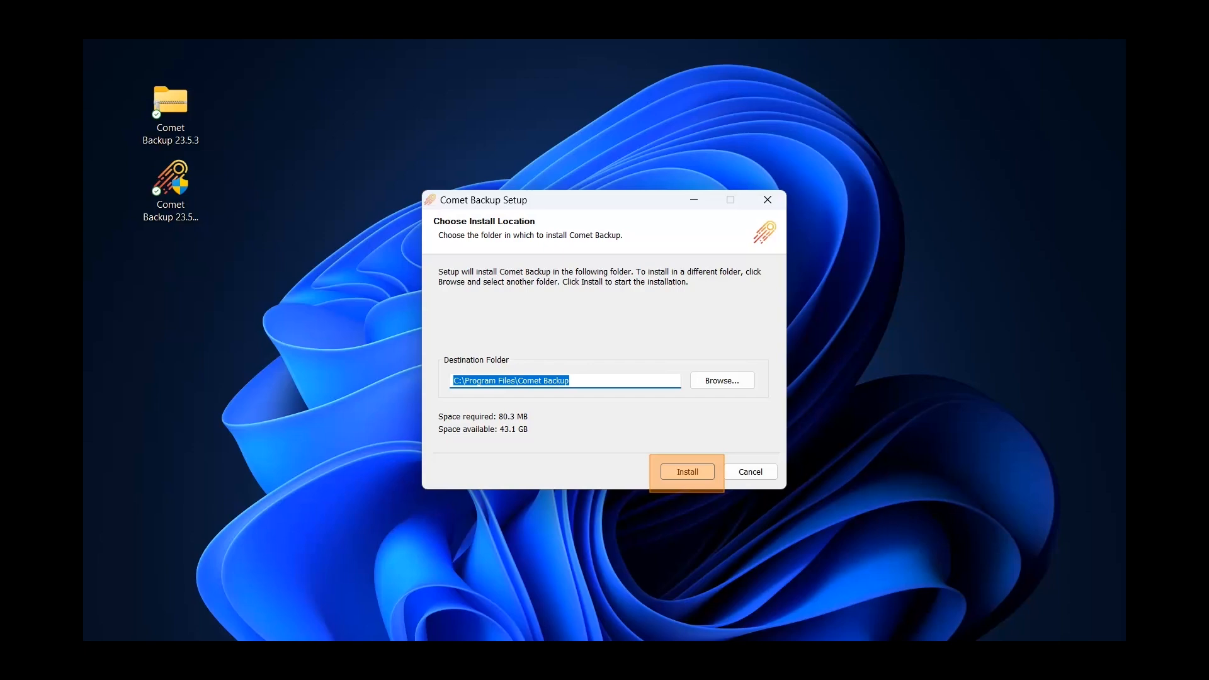
key(Return)
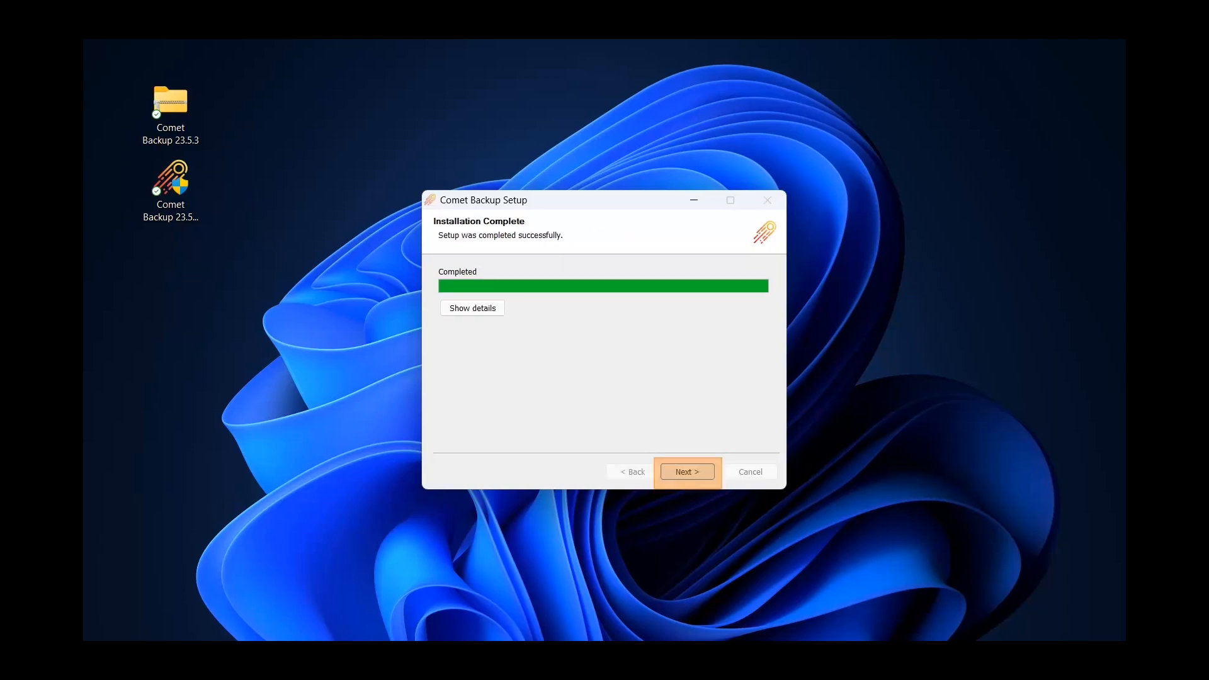
key(Return)
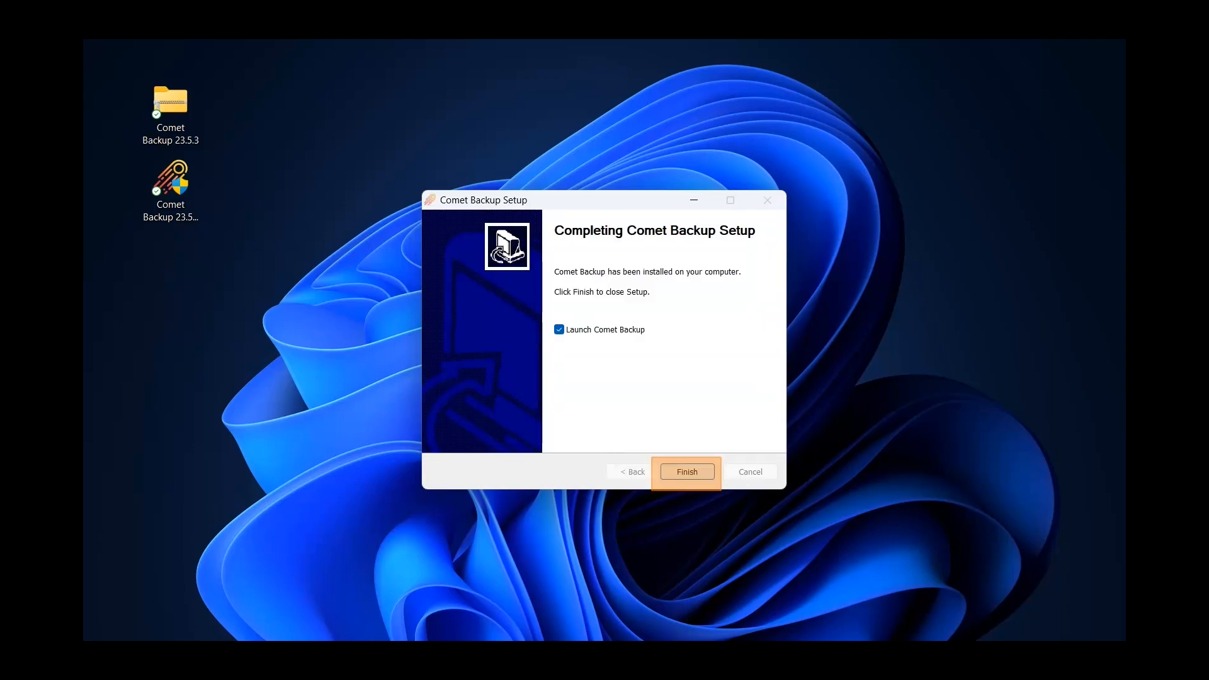
key(Return)
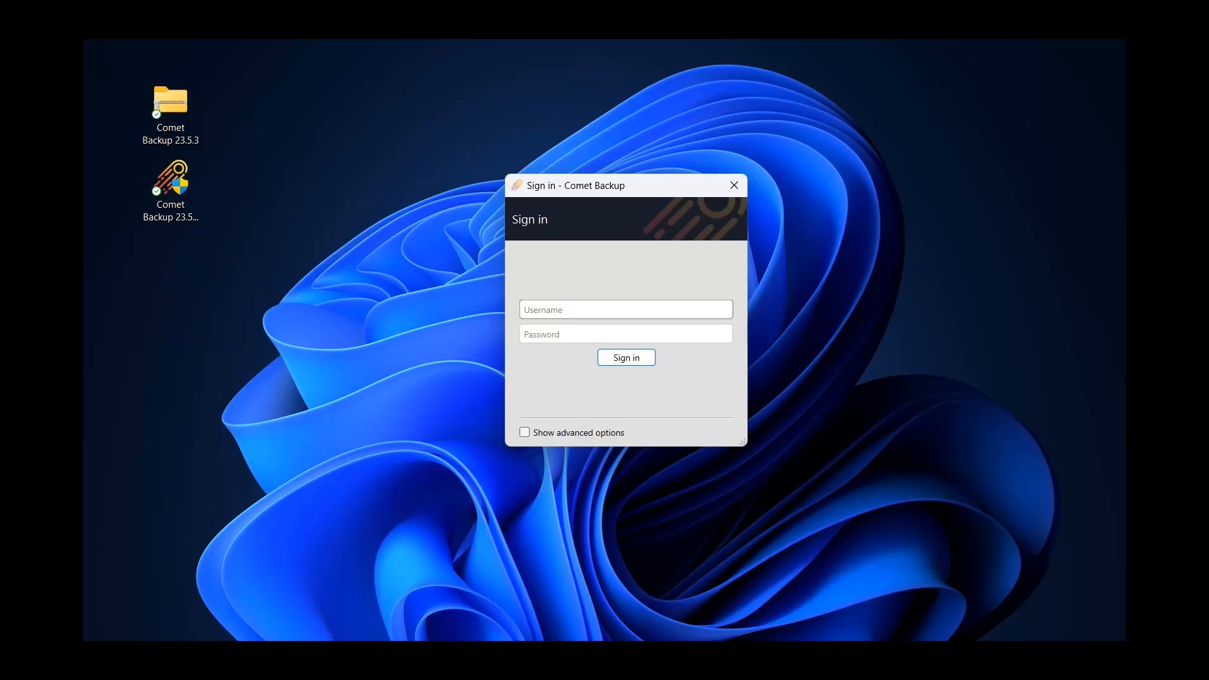
Sign in to the backup client with the new user's username and account password
text(greteltestuser001)
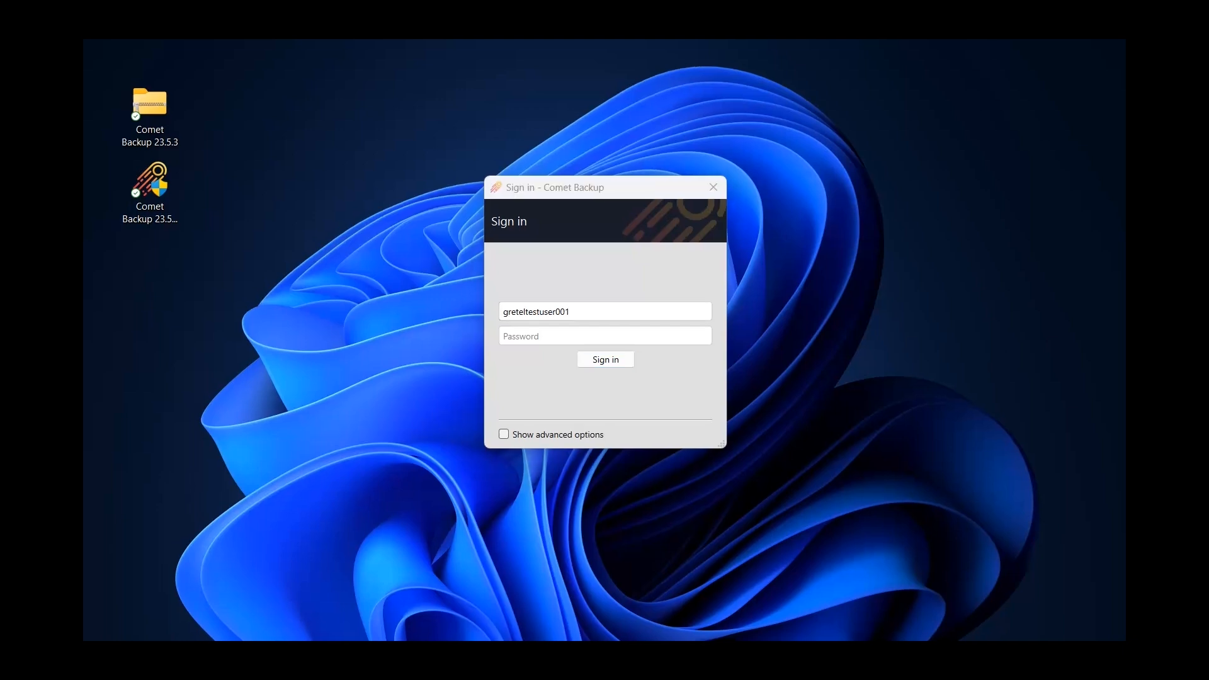
key(Tab)
text(••••••••••)
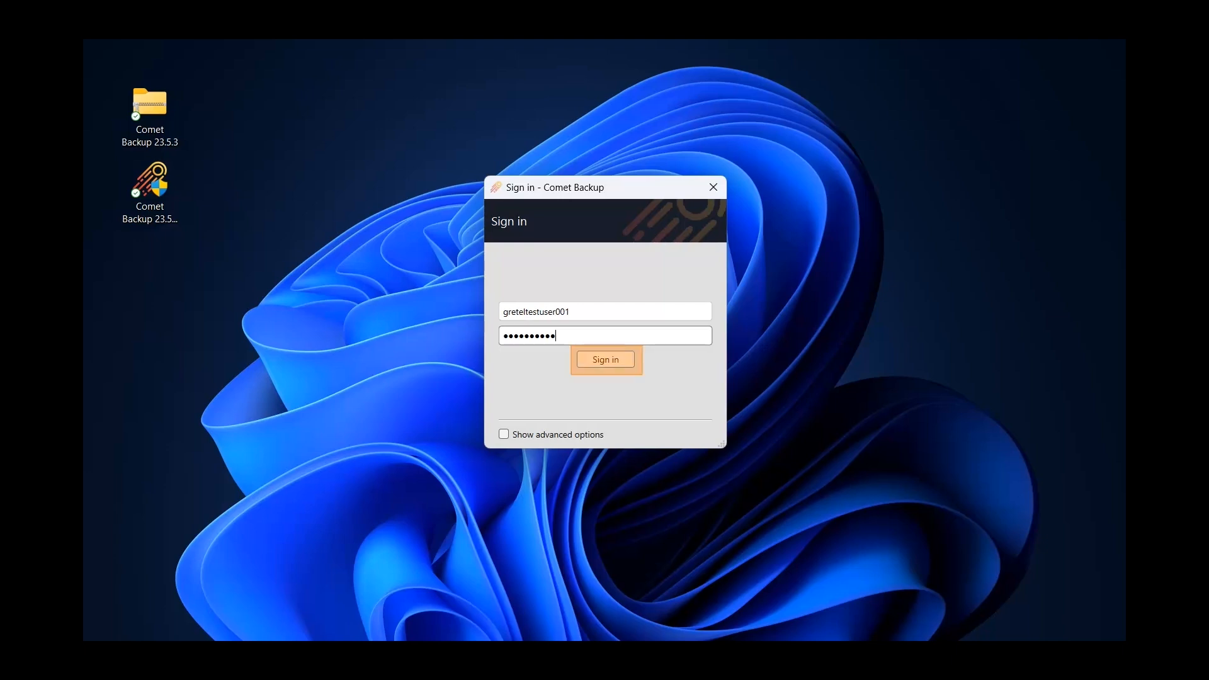
key(Return)
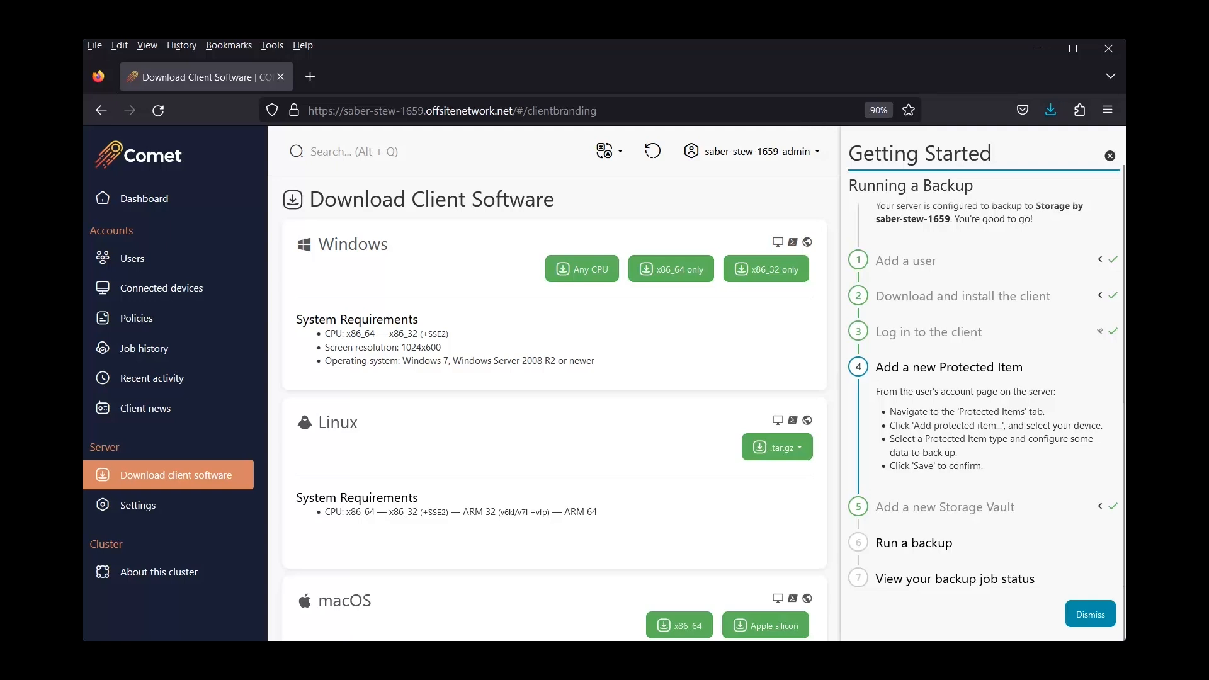
In the Comet web console, open the new user's account from the connected devices and view its devices
click(162, 288)
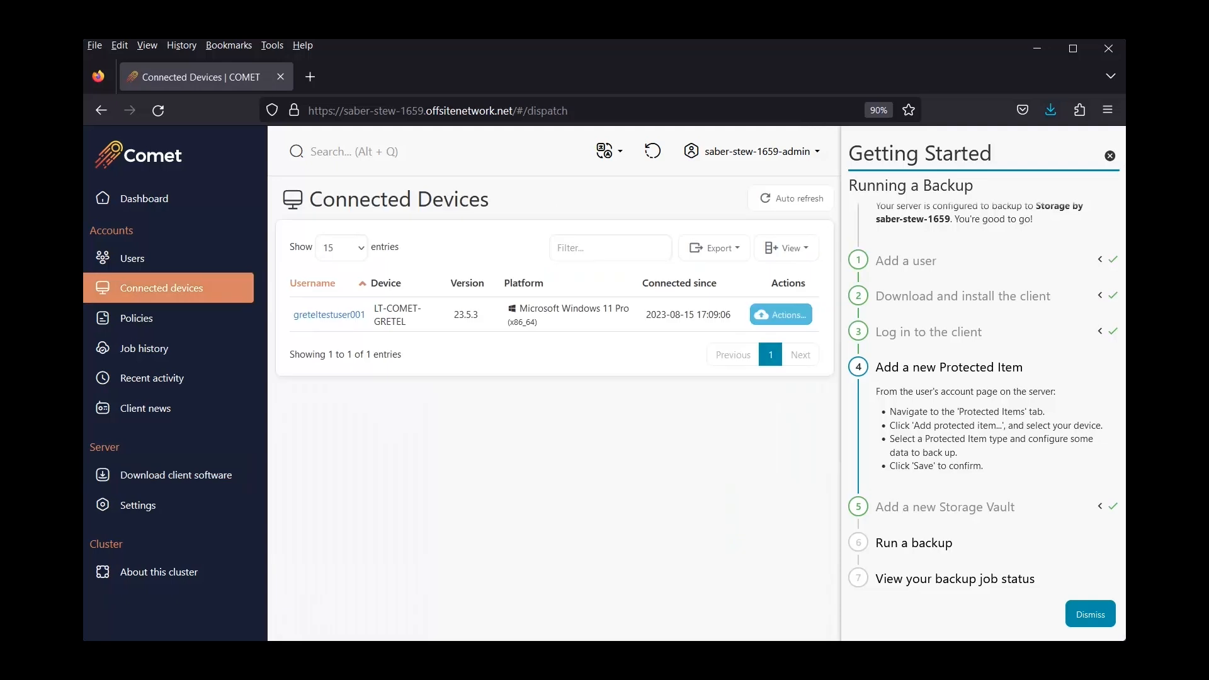
click(330, 315)
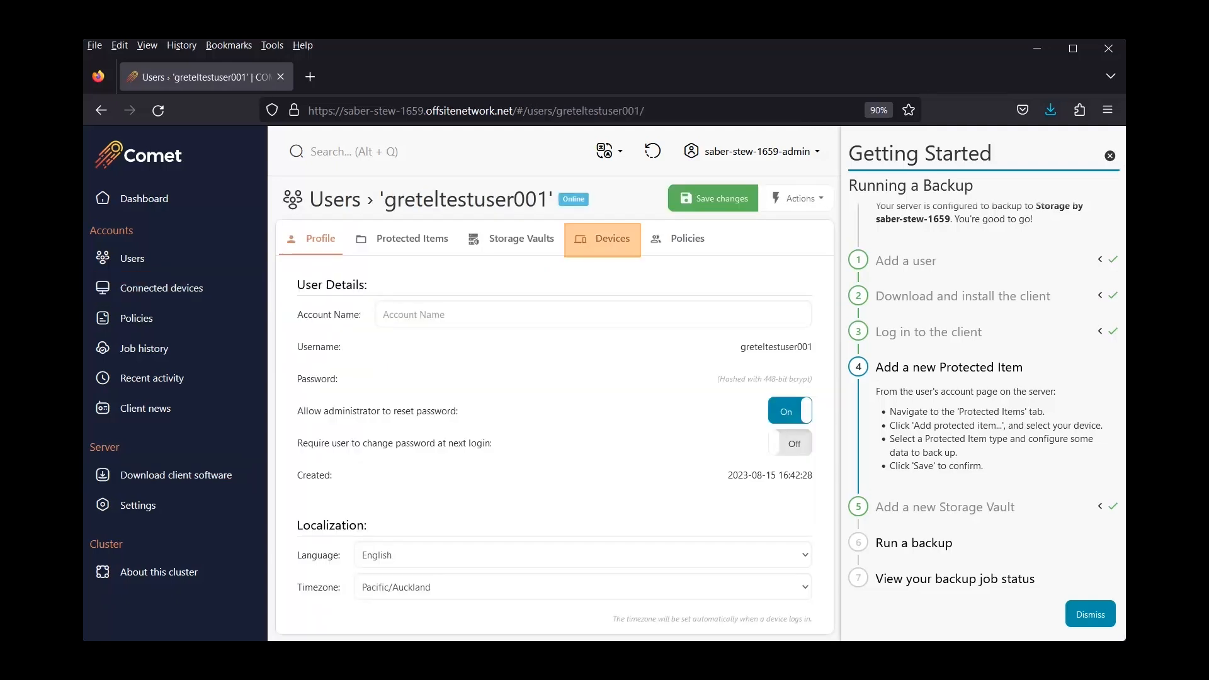
click(603, 239)
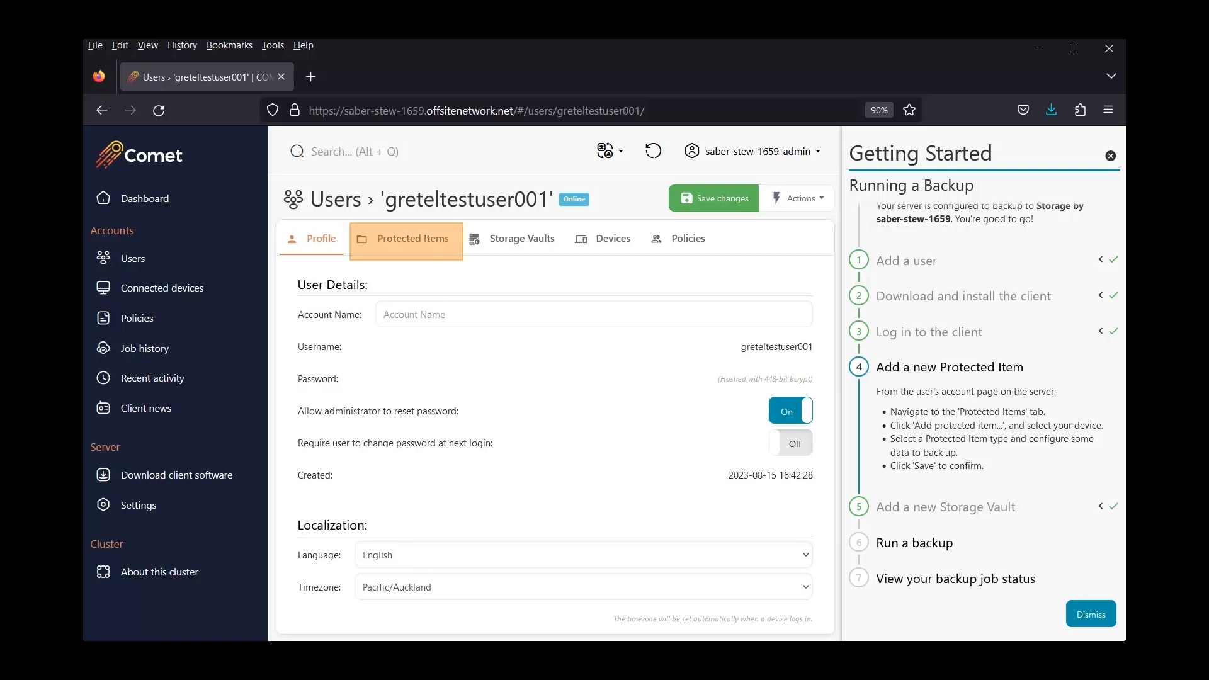
Create a Files and Folders protected item named "File and Folder Backup" for the user's connected device
click(404, 238)
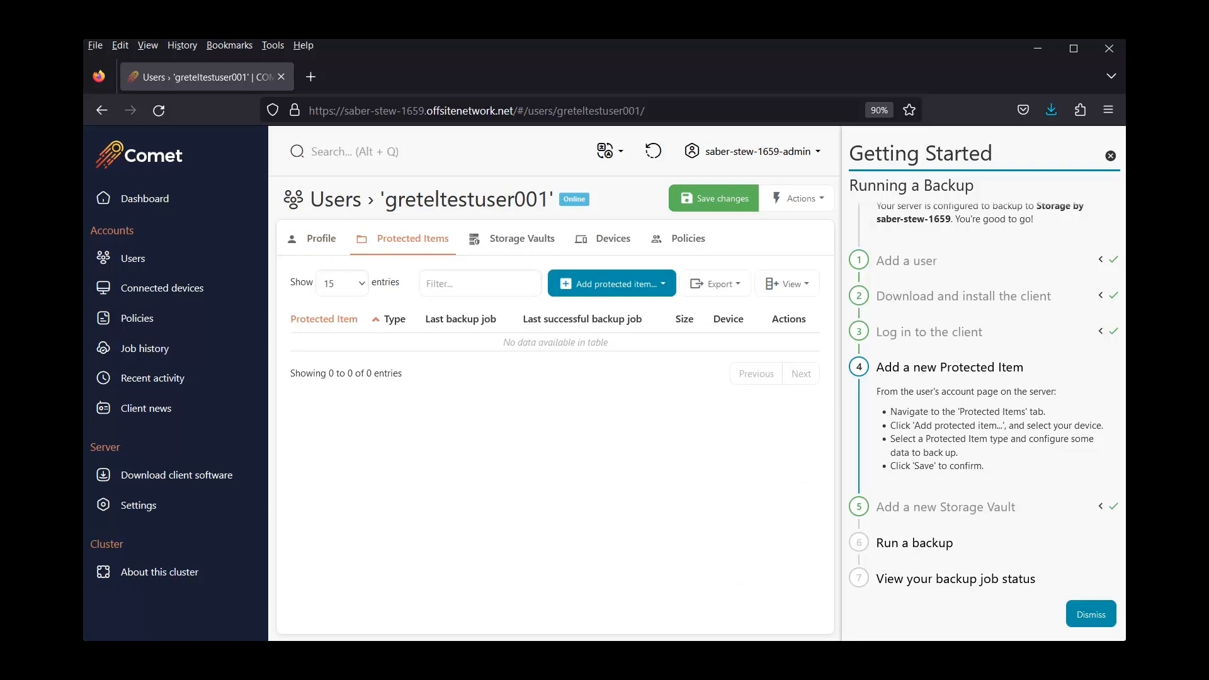
click(611, 284)
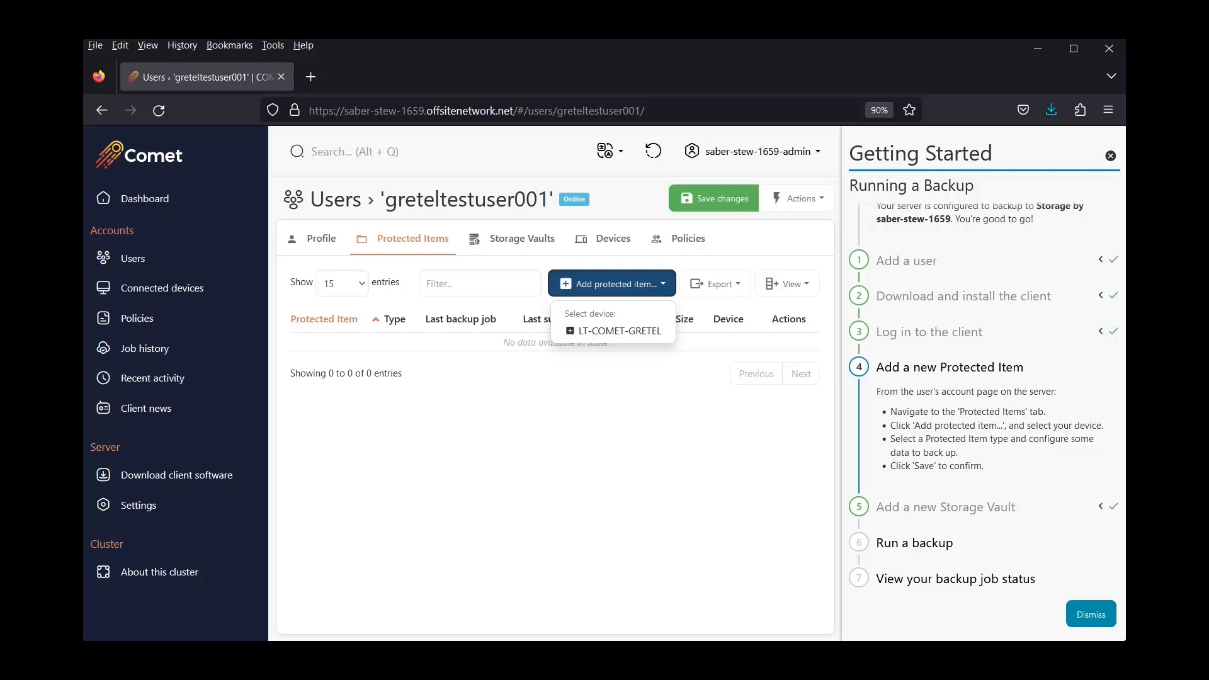
click(614, 331)
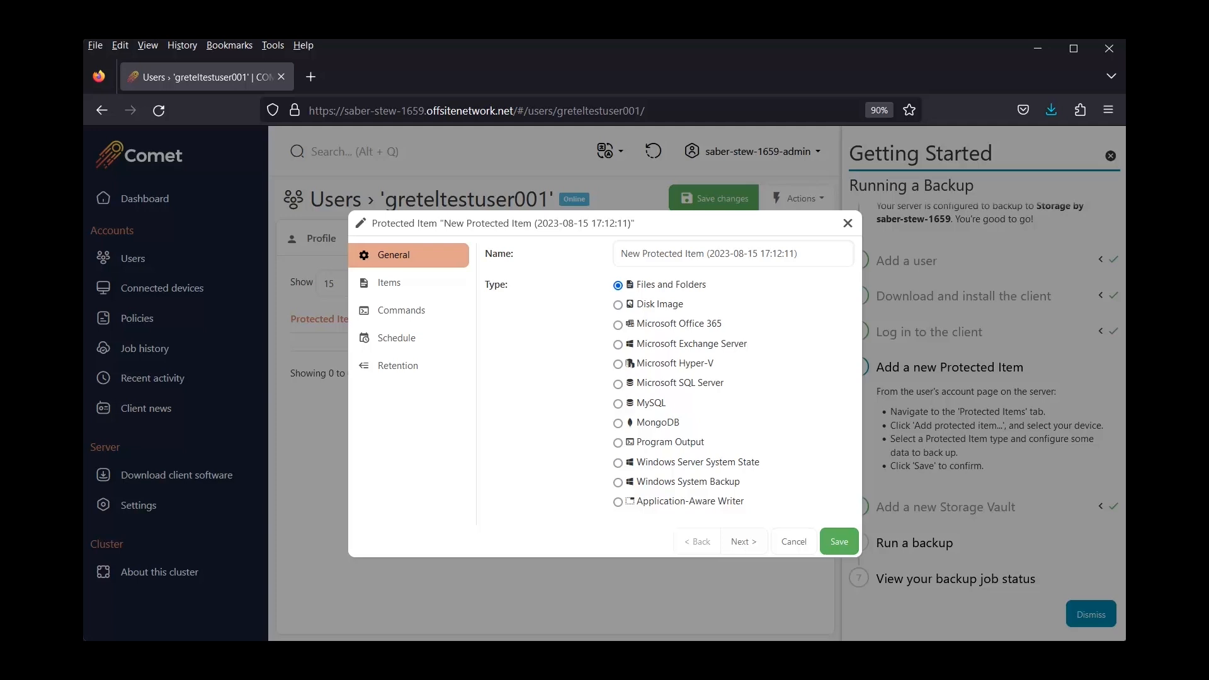
click(664, 254)
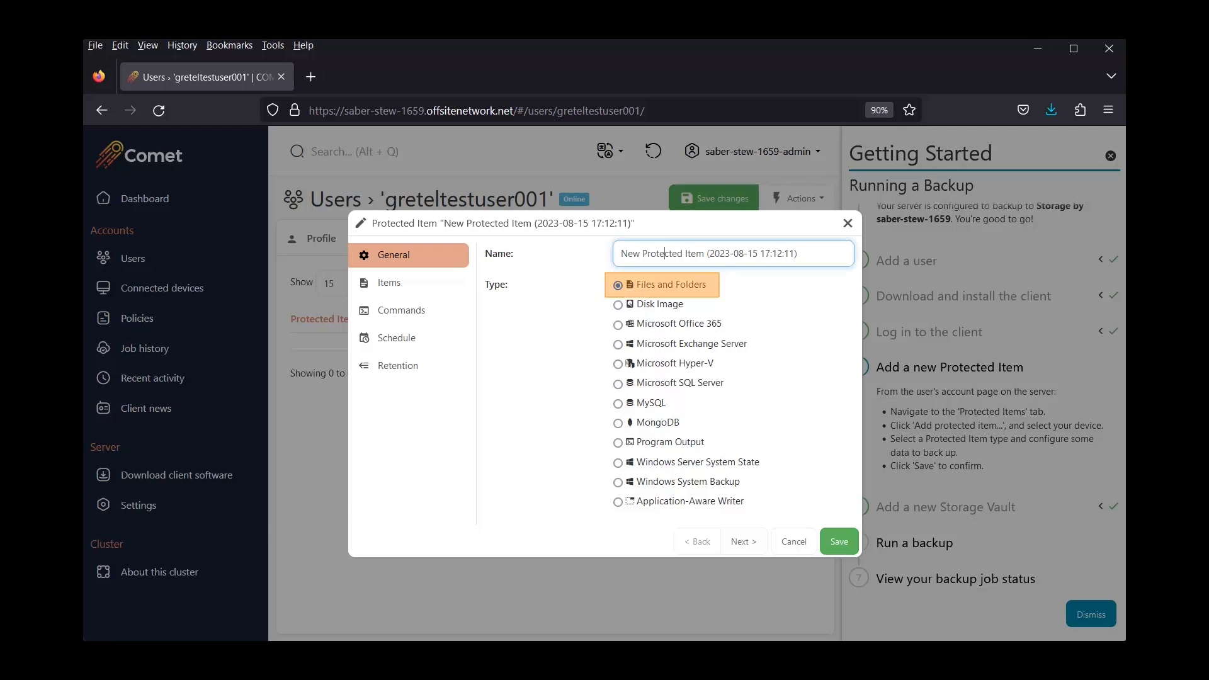
key(ctrl+a)
key(BackSpace)
text(File and Folder Backup)
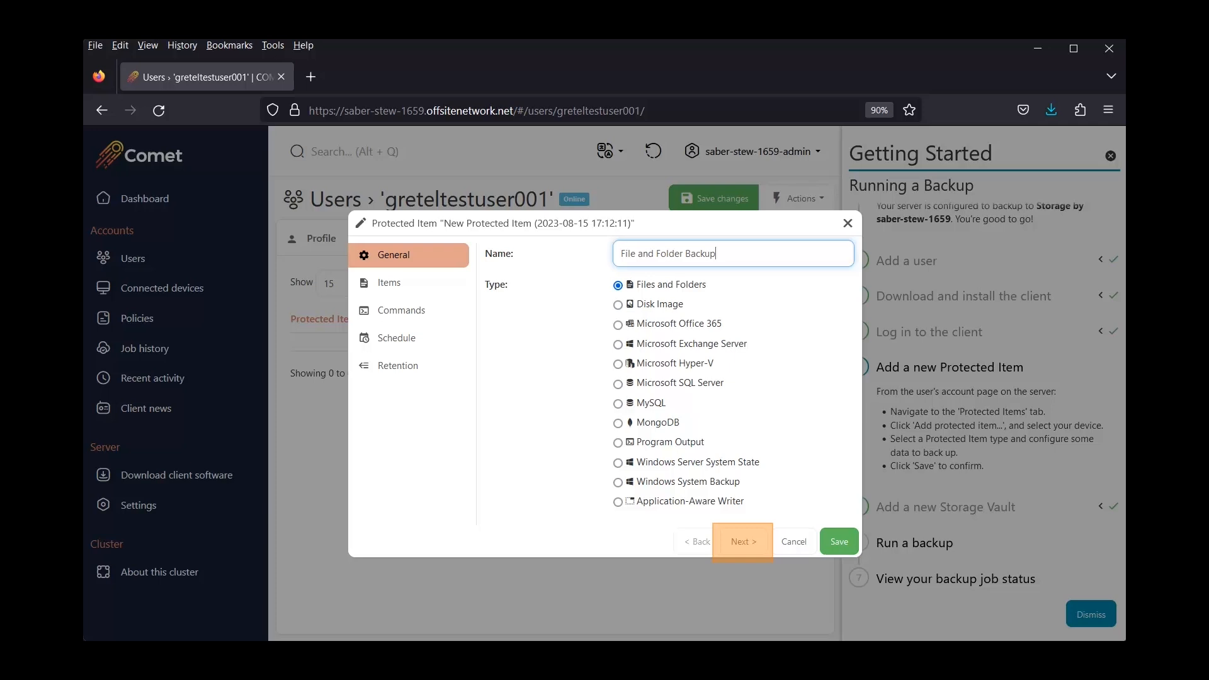
click(744, 542)
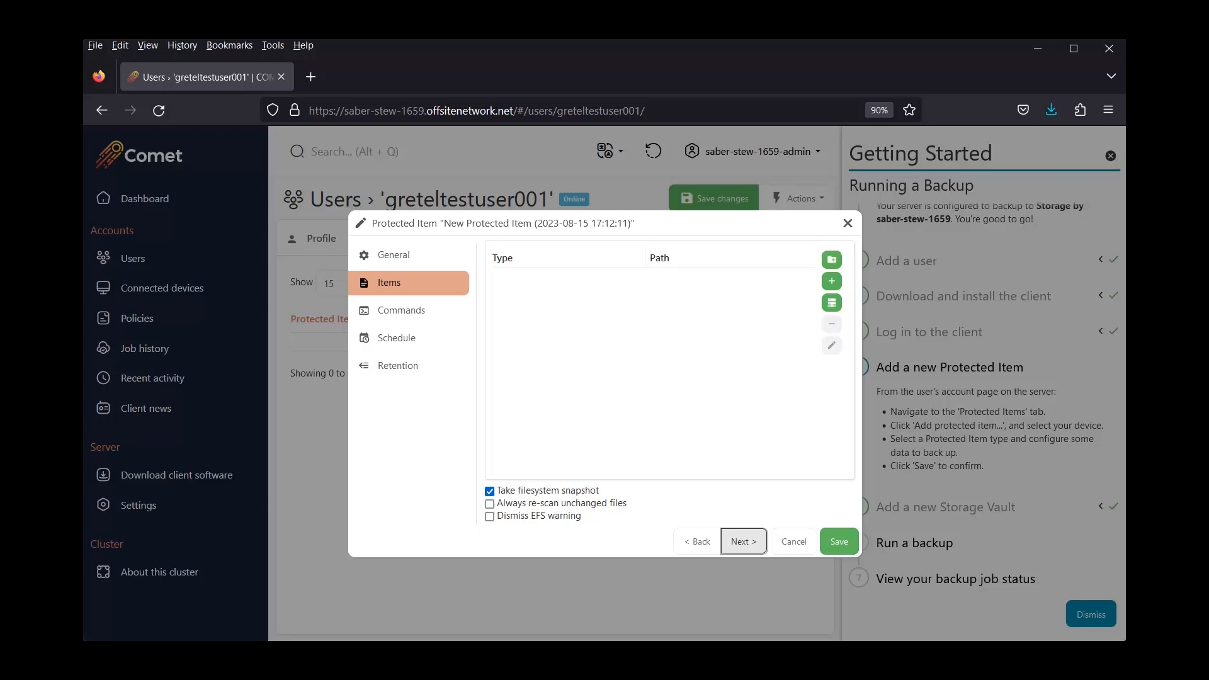
Include the Music folder from the personal profile under C:\Users in the items to protect
click(832, 259)
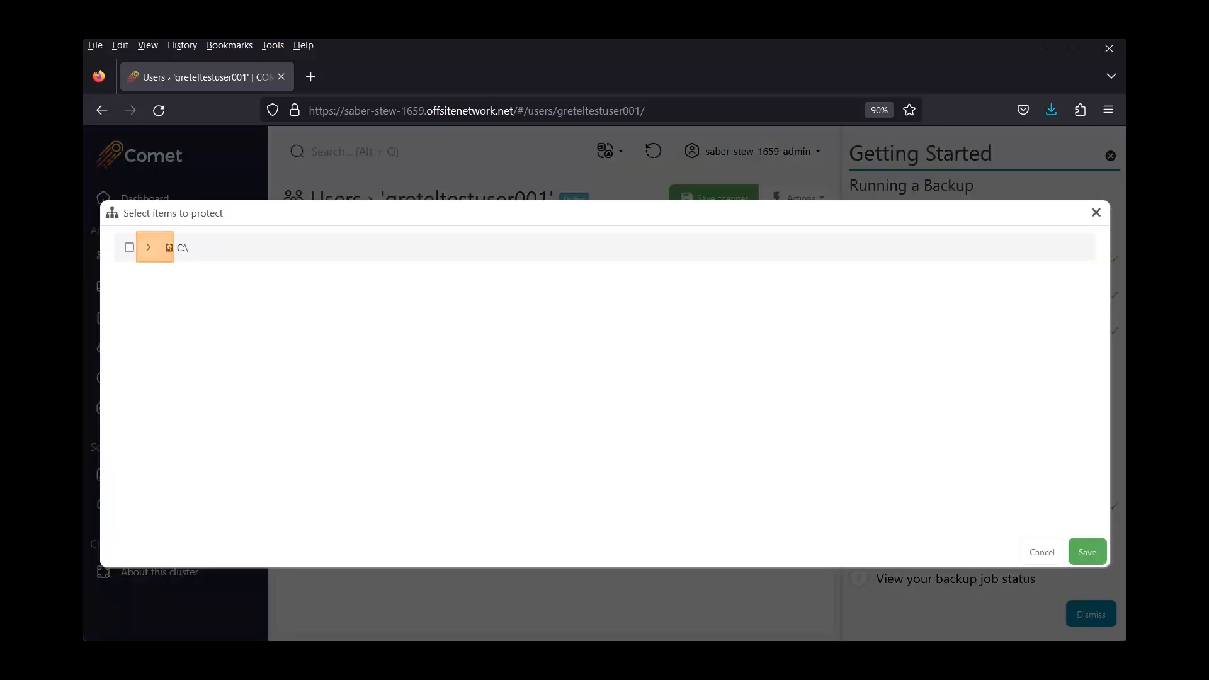
click(149, 247)
scroll(441, 305, down, 4)
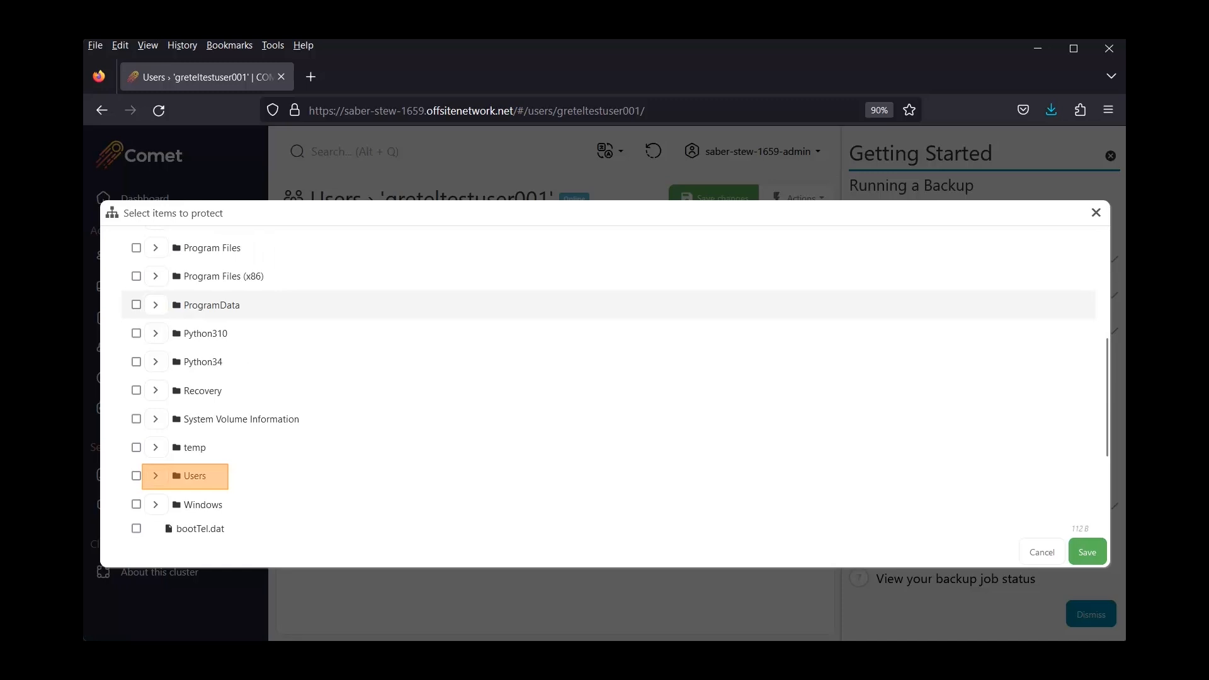
click(156, 476)
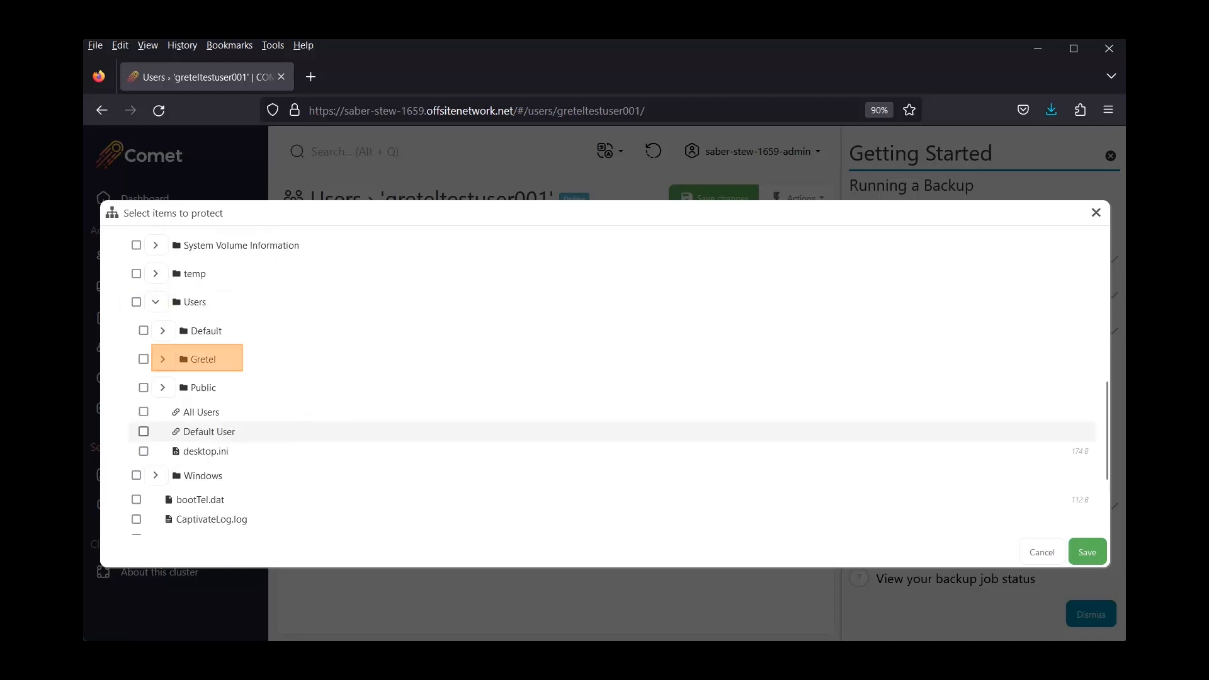
click(162, 359)
scroll(441, 464, down, 6)
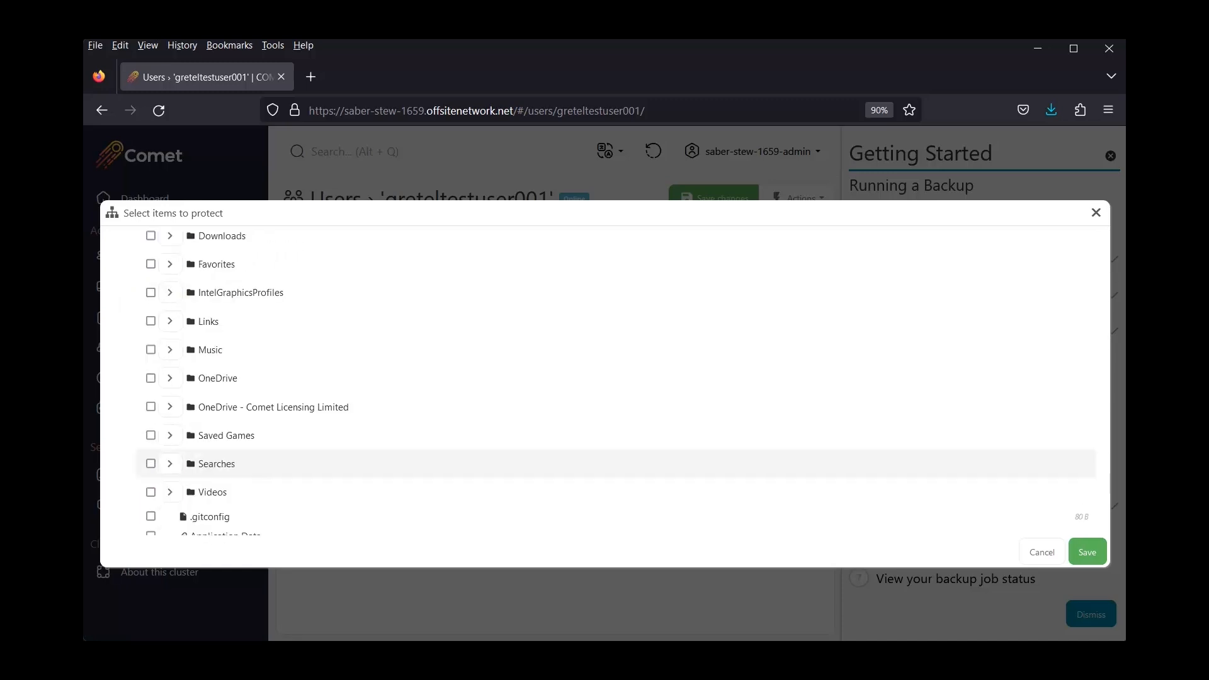
click(151, 349)
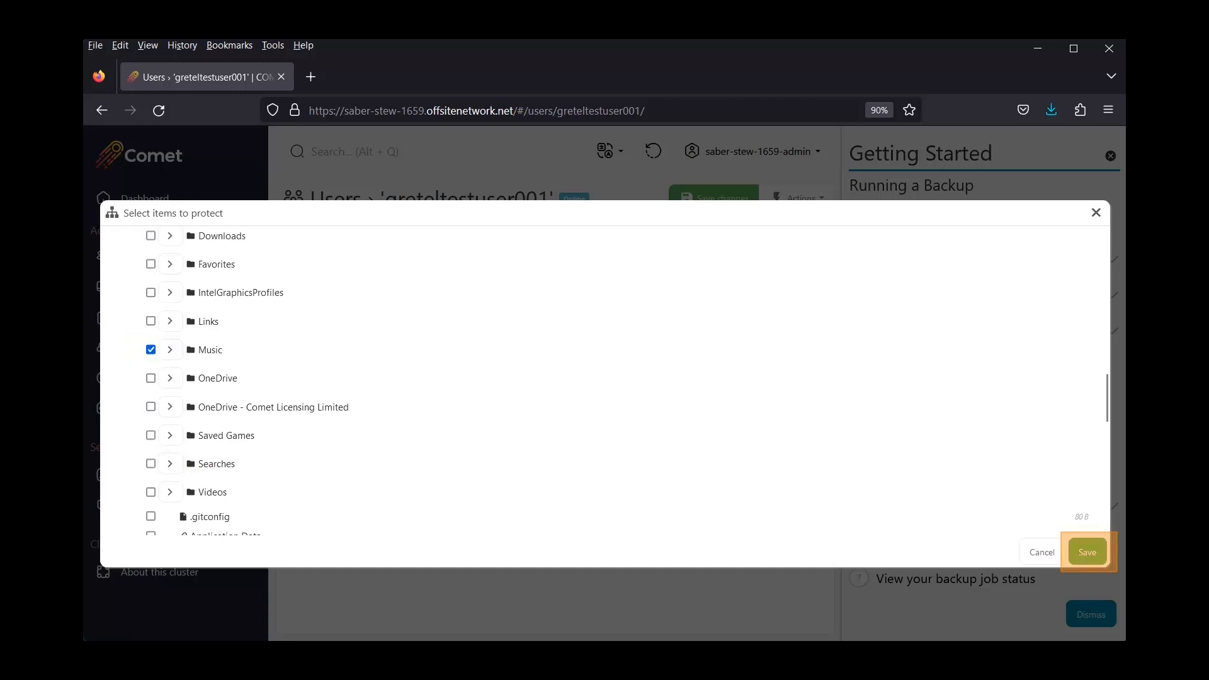
click(1088, 552)
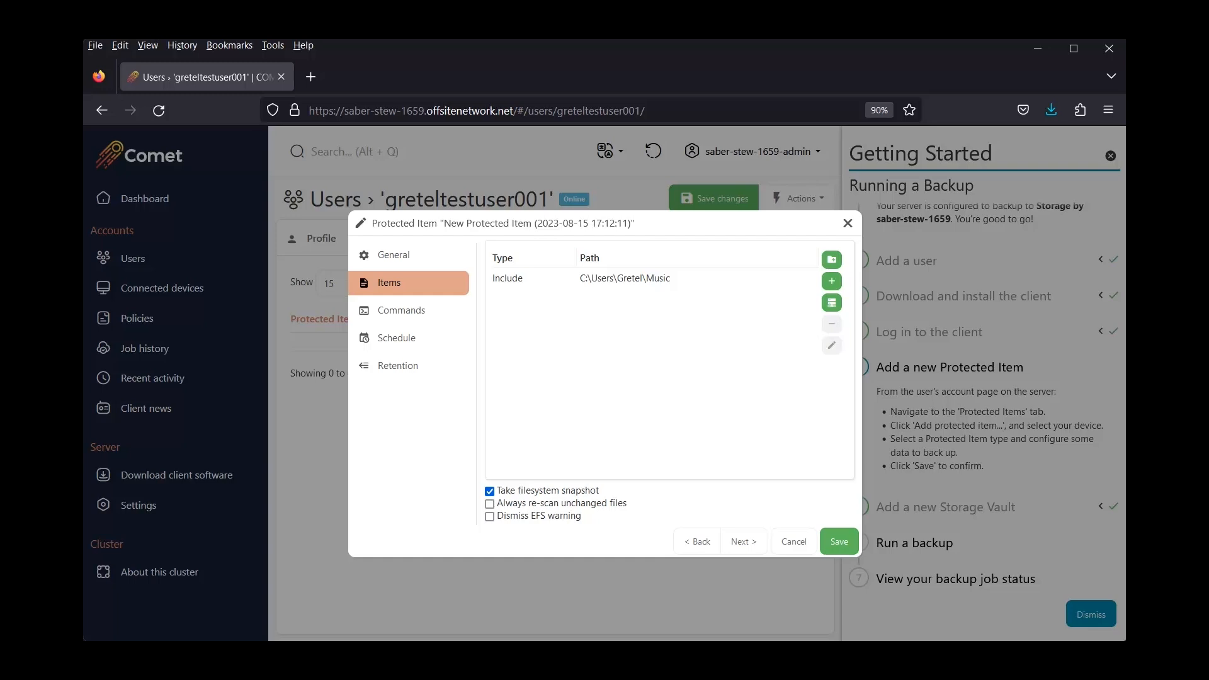
Skip the commands settings and create a schedule named "Weekly Backups" that uses the "Storage by saber-stew-1659" vault
click(744, 541)
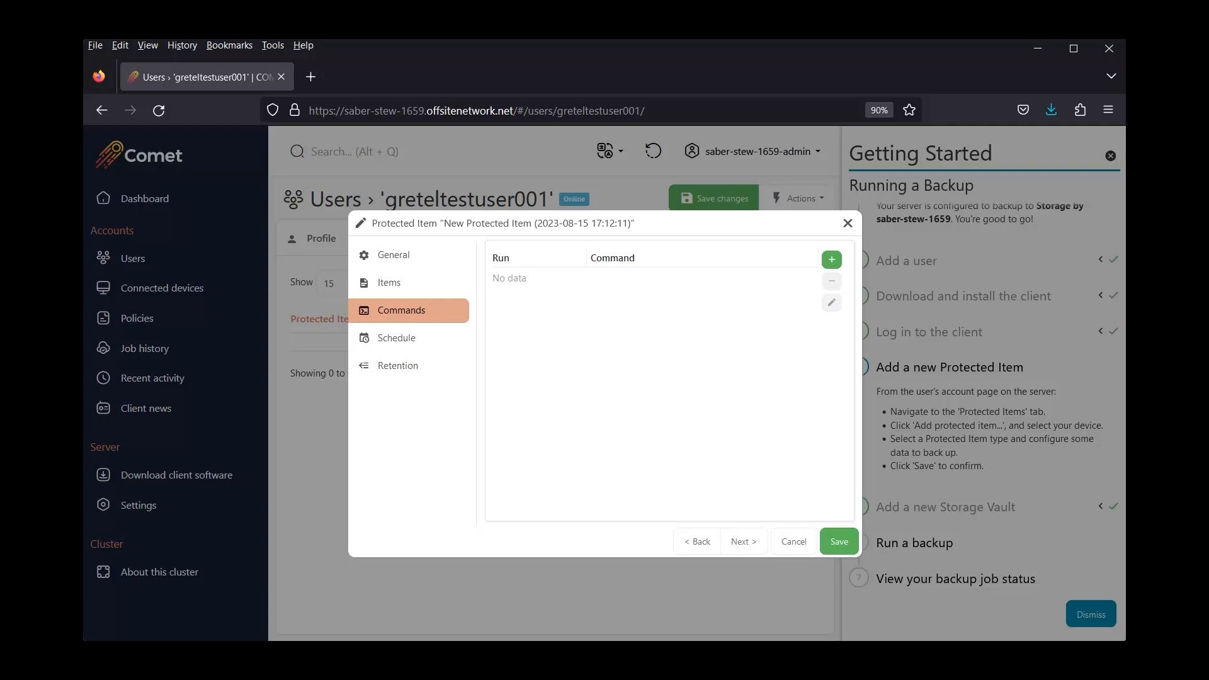
click(744, 542)
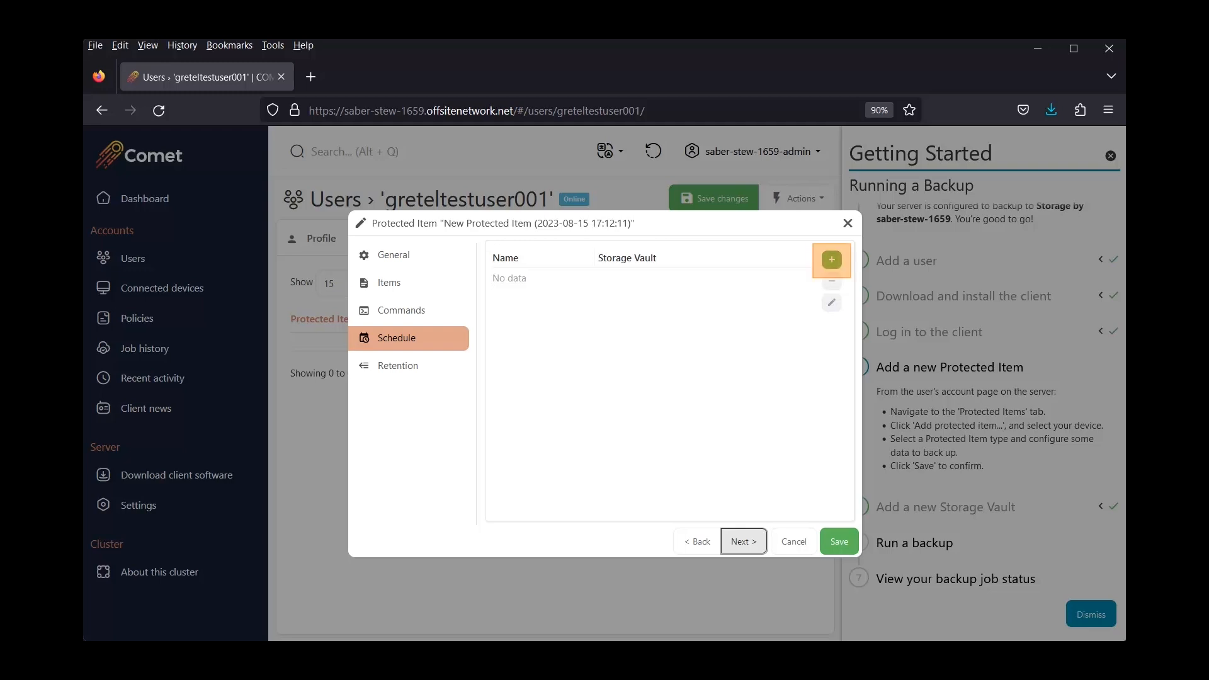
click(832, 260)
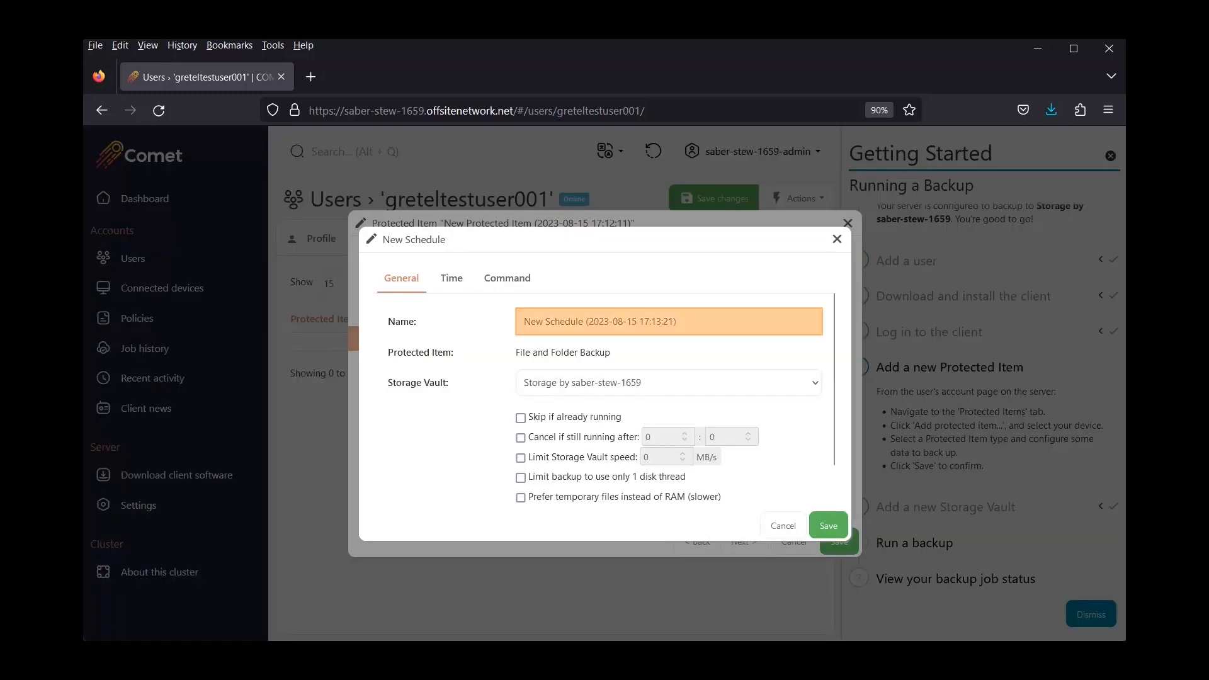
text(Weekly Backups)
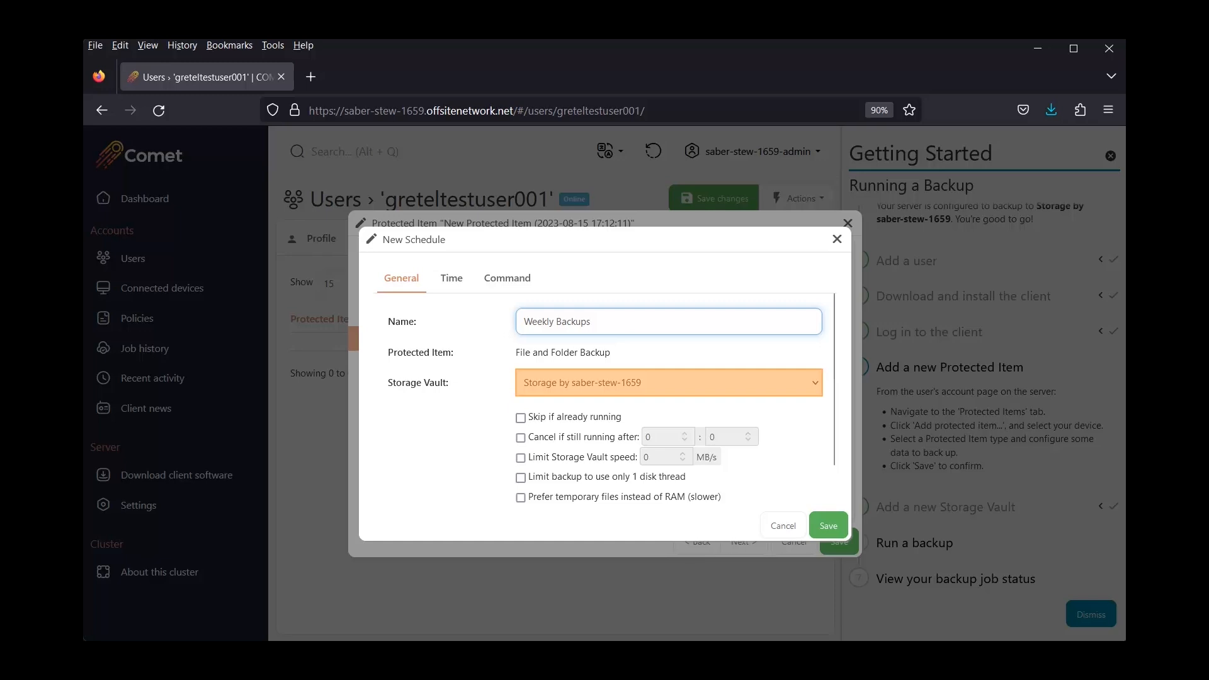
click(669, 383)
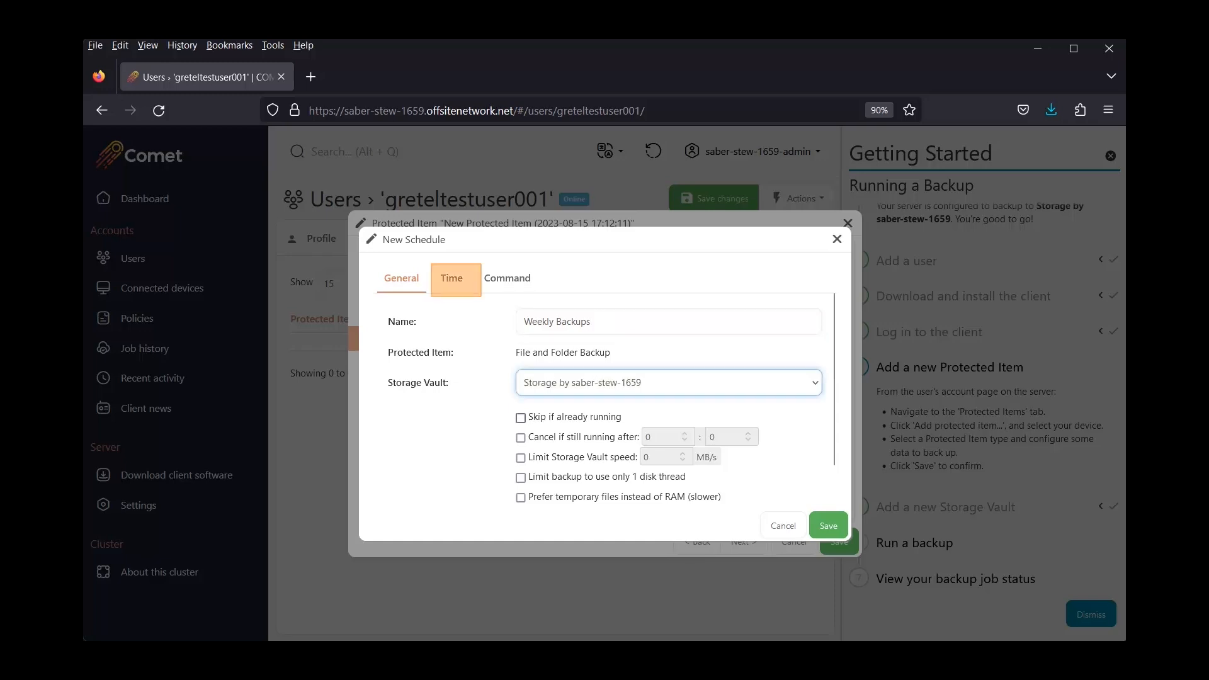
Add a weekly scheduled time on Sunday and Wednesday at hour 23 to the Weekly Backups schedule
click(452, 278)
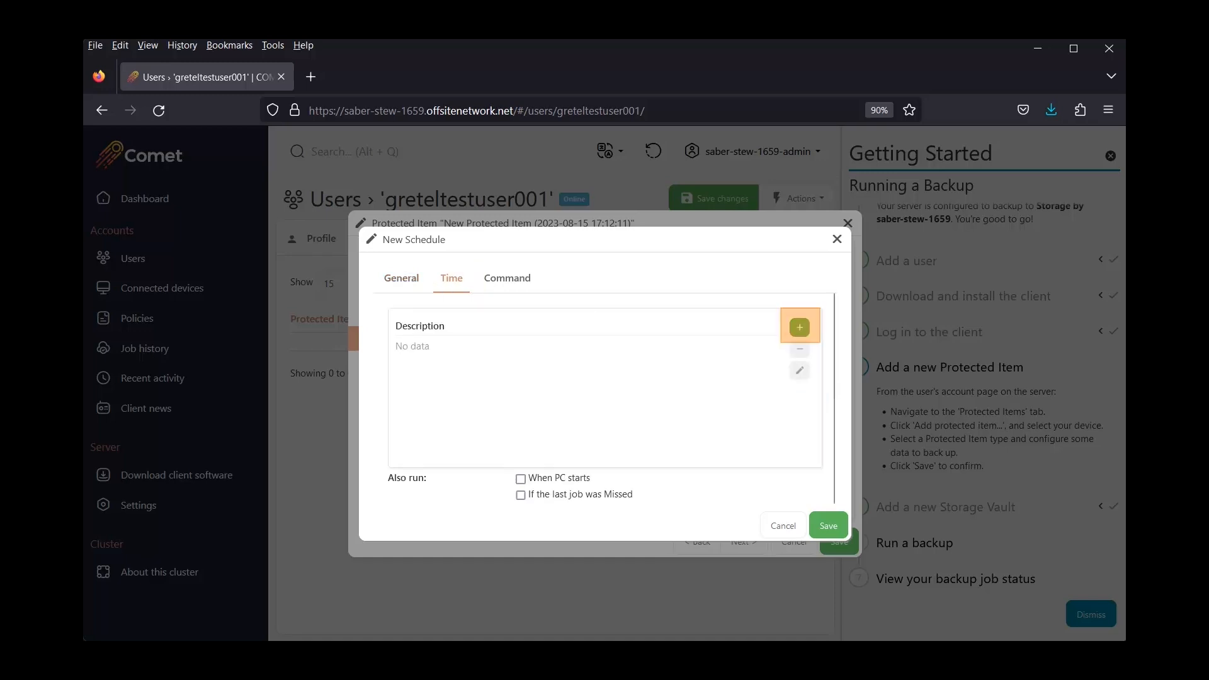
click(799, 327)
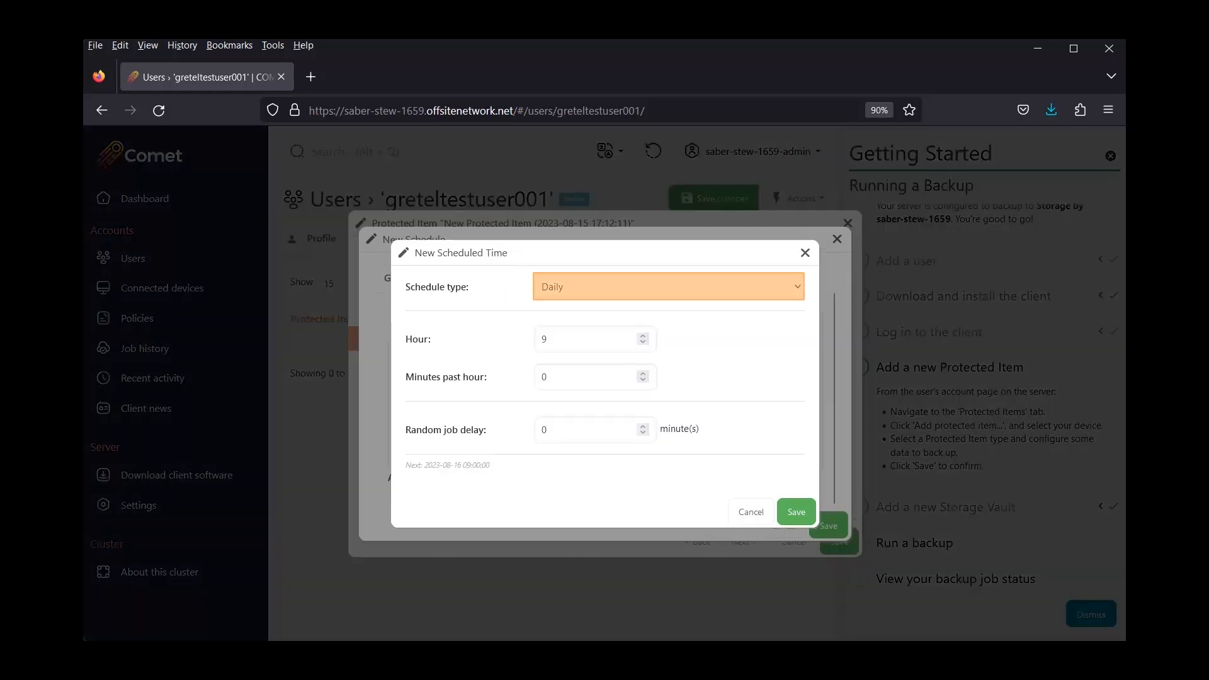
click(669, 286)
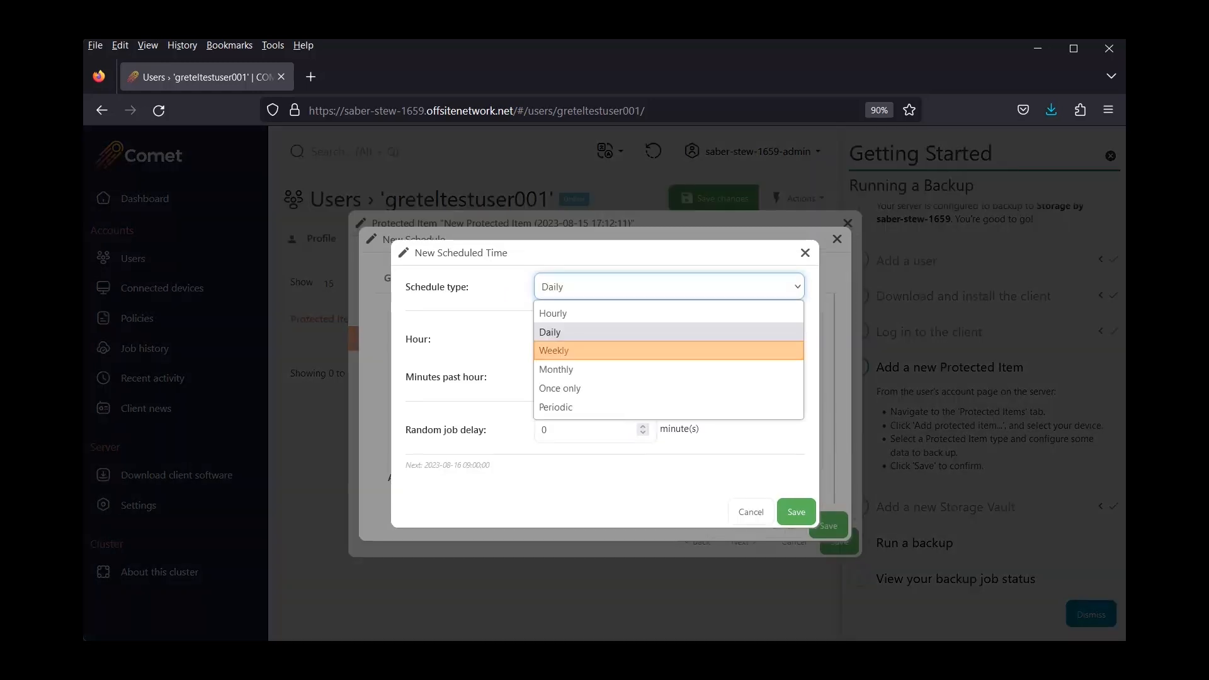
click(669, 351)
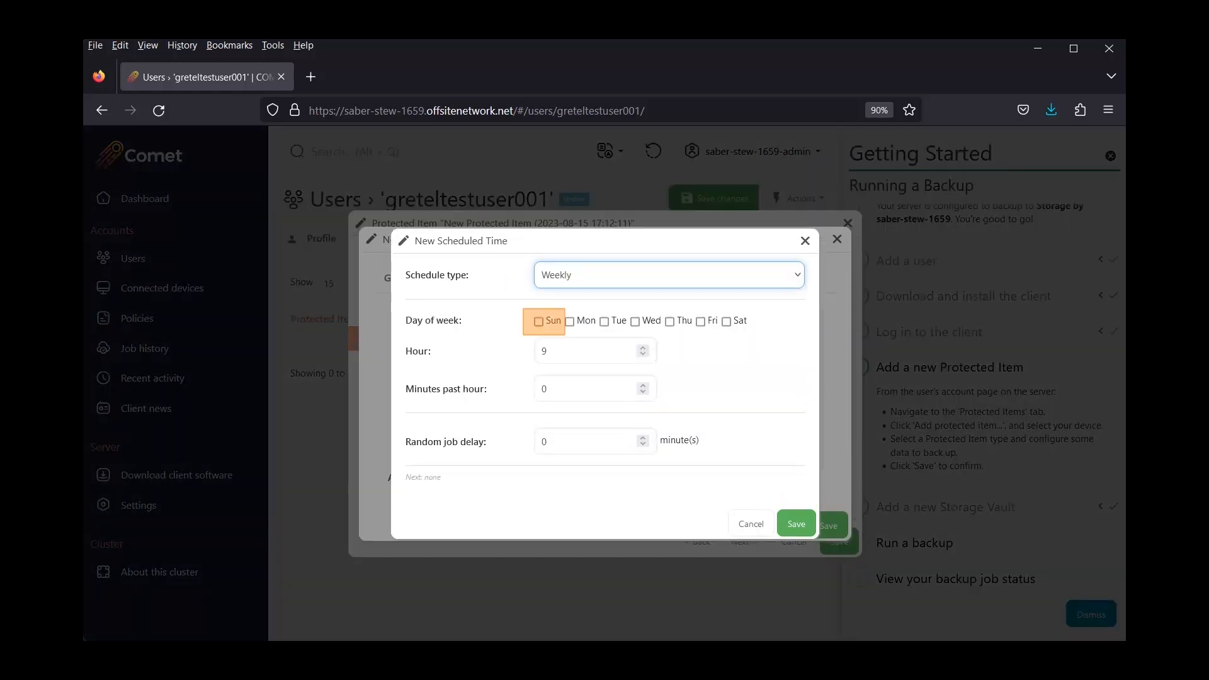
click(538, 321)
click(635, 321)
double_click(544, 352)
text(23)
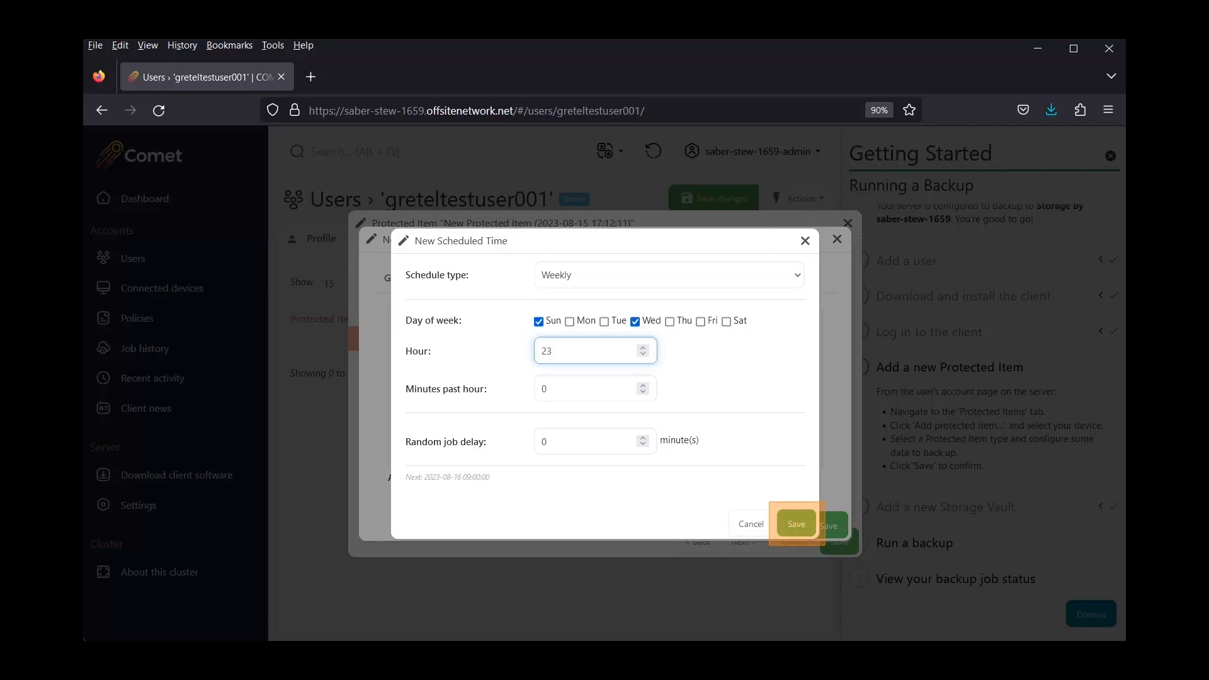
click(797, 524)
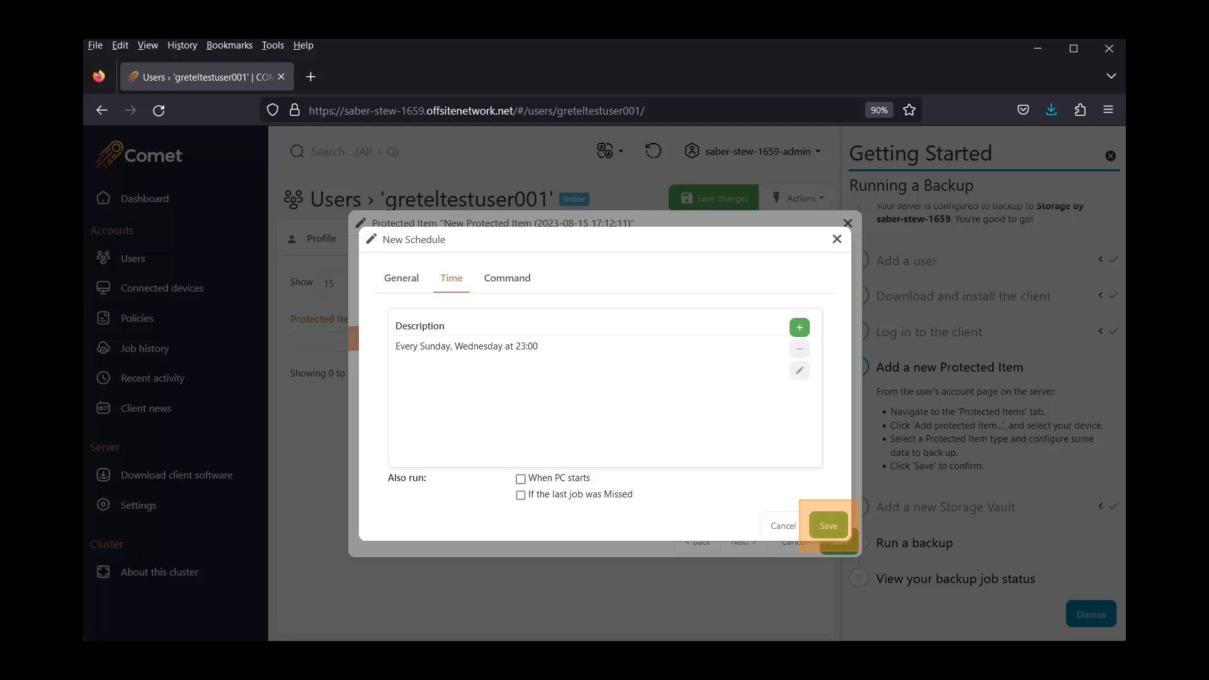
Save the schedule, keep the default retention policy, and save the protected item
click(829, 525)
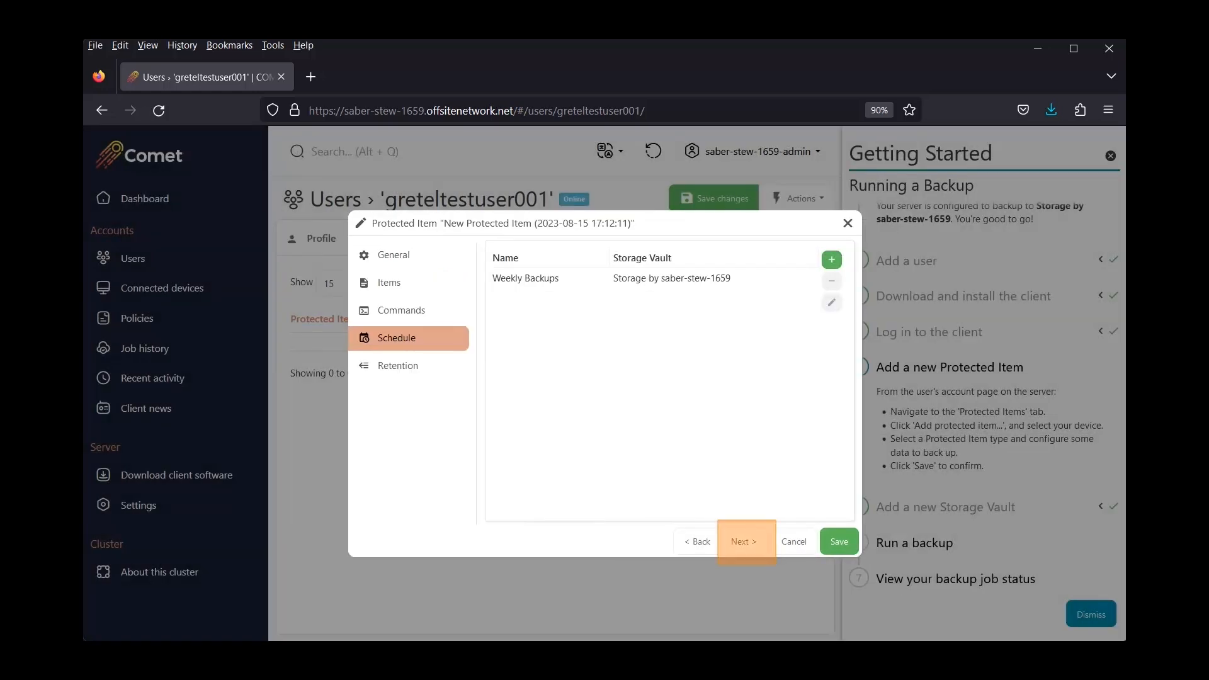
click(744, 542)
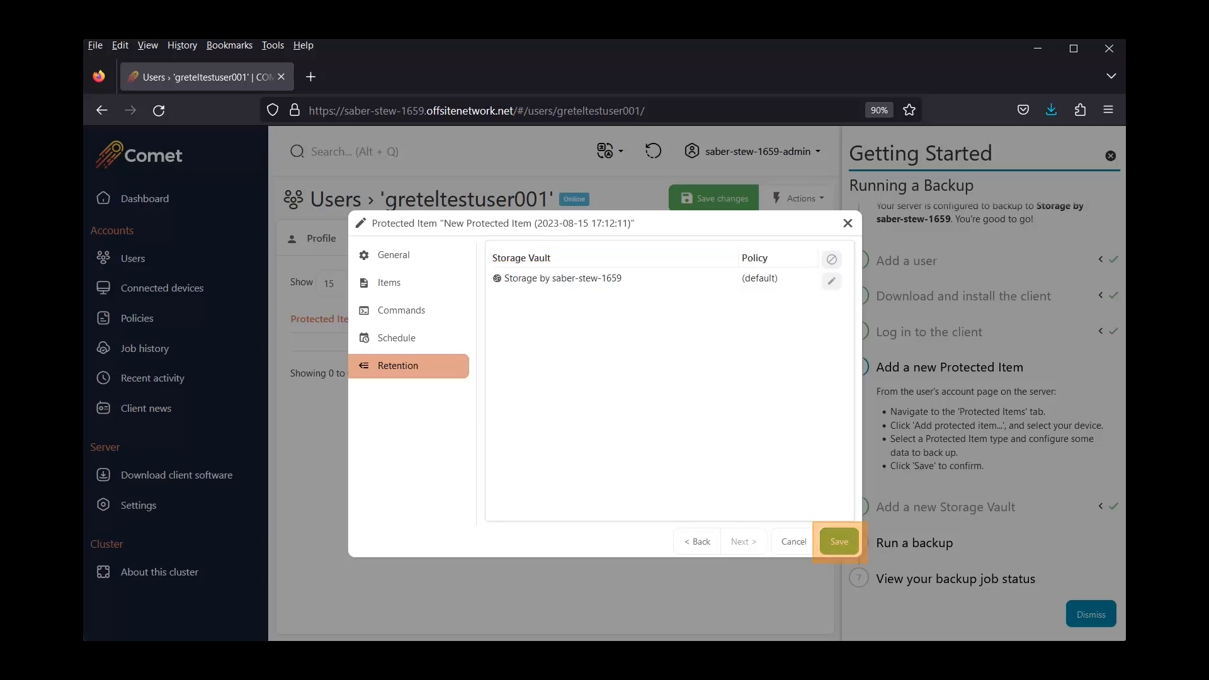
click(839, 542)
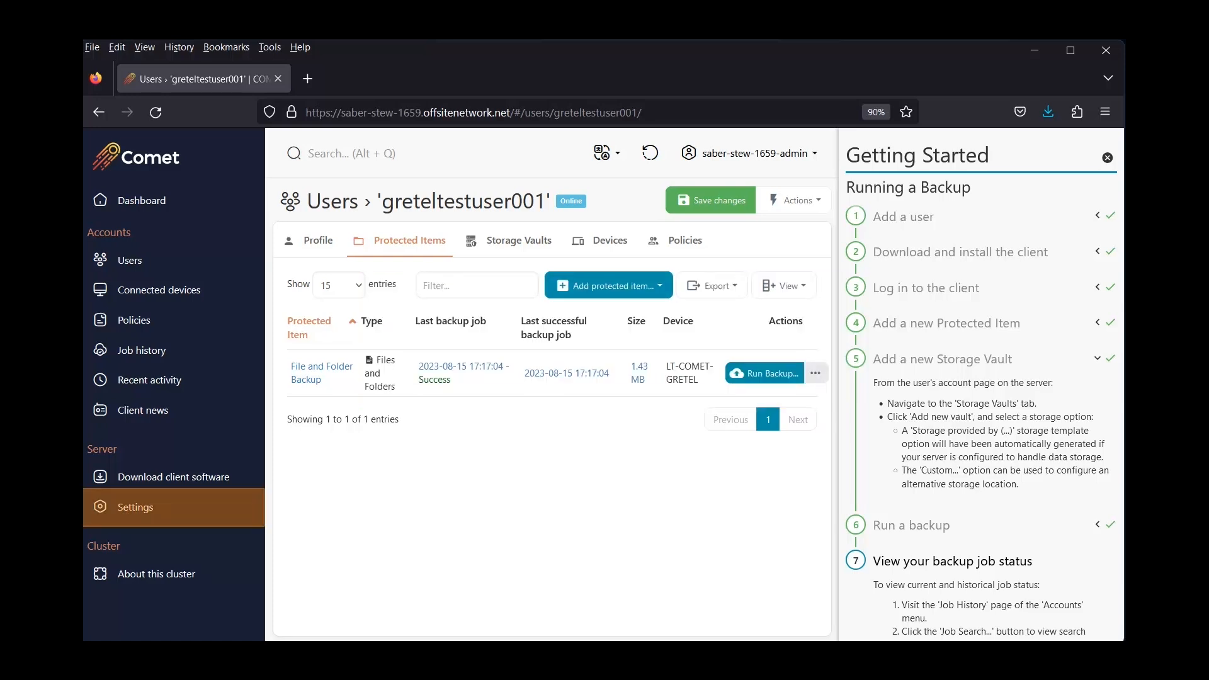
Add a storage template in the server's storage settings, choosing its connection type, and save the settings
click(136, 507)
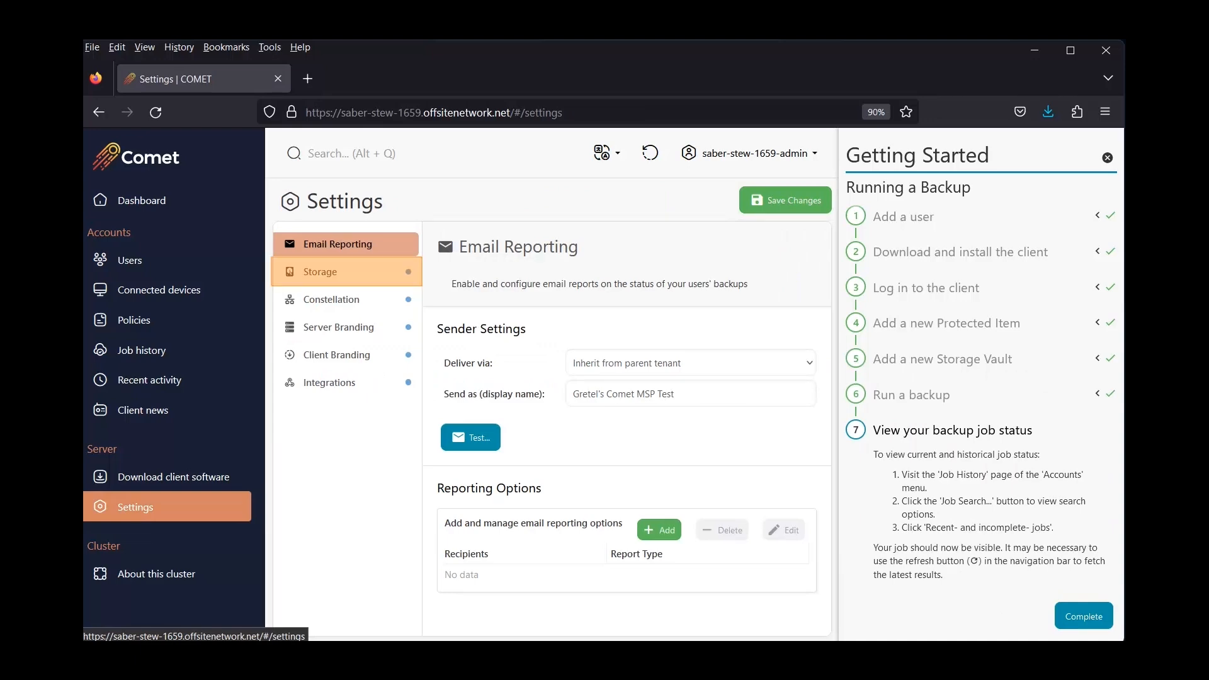
click(328, 271)
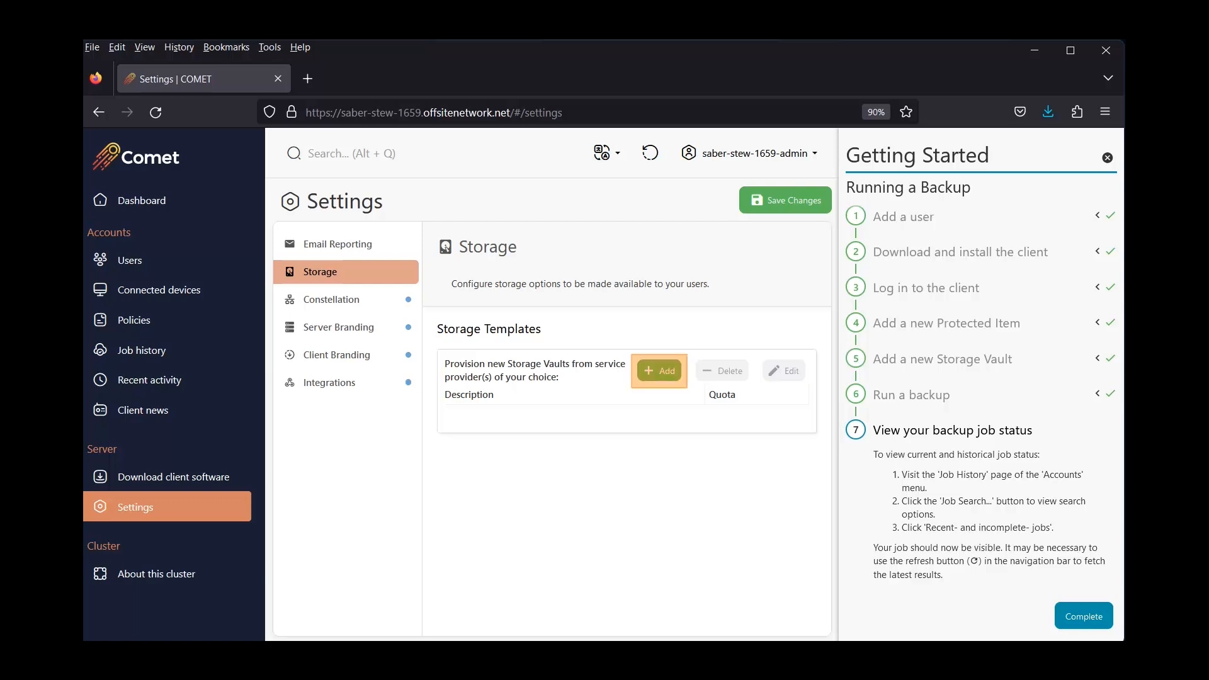
click(660, 371)
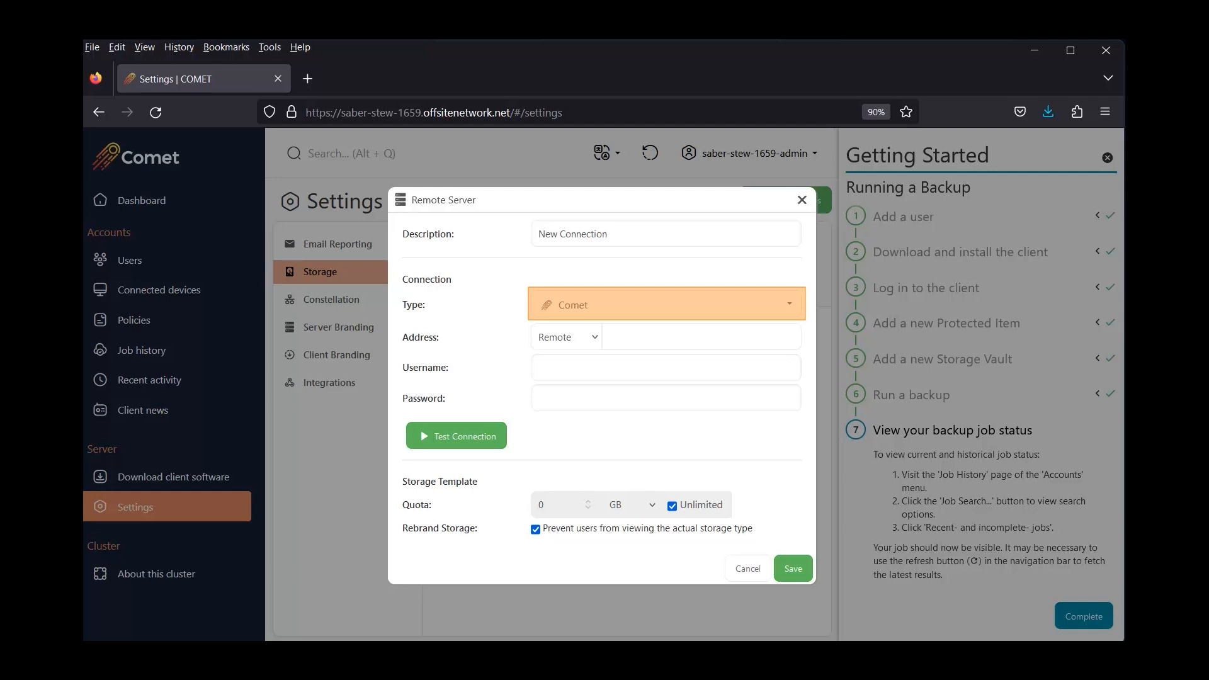
click(666, 304)
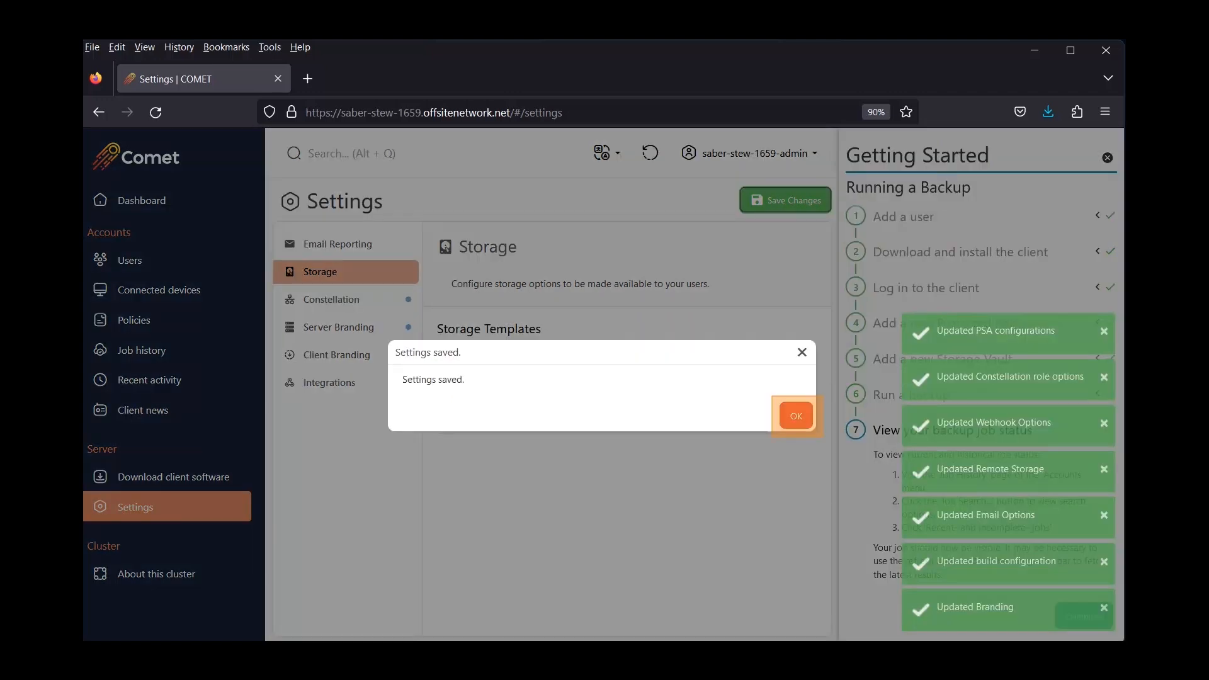
click(796, 416)
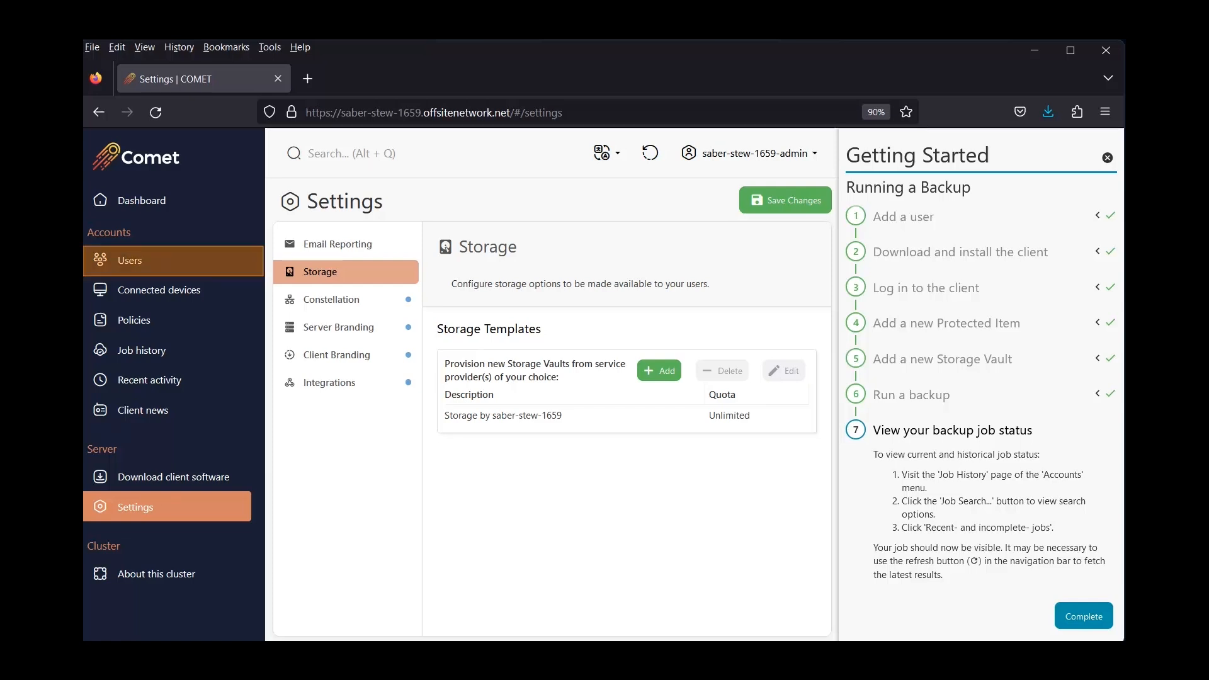
Open the test user's storage vaults and add a new vault from the "Storage by saber-stew-1659" template
click(129, 260)
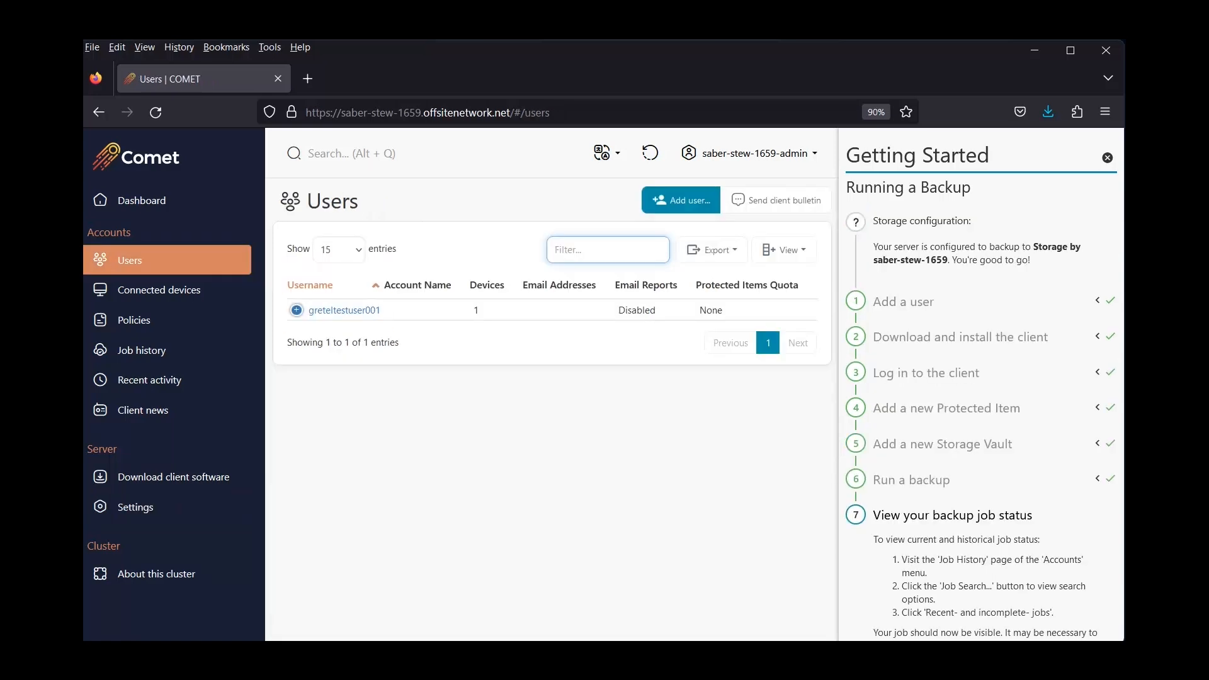
click(344, 310)
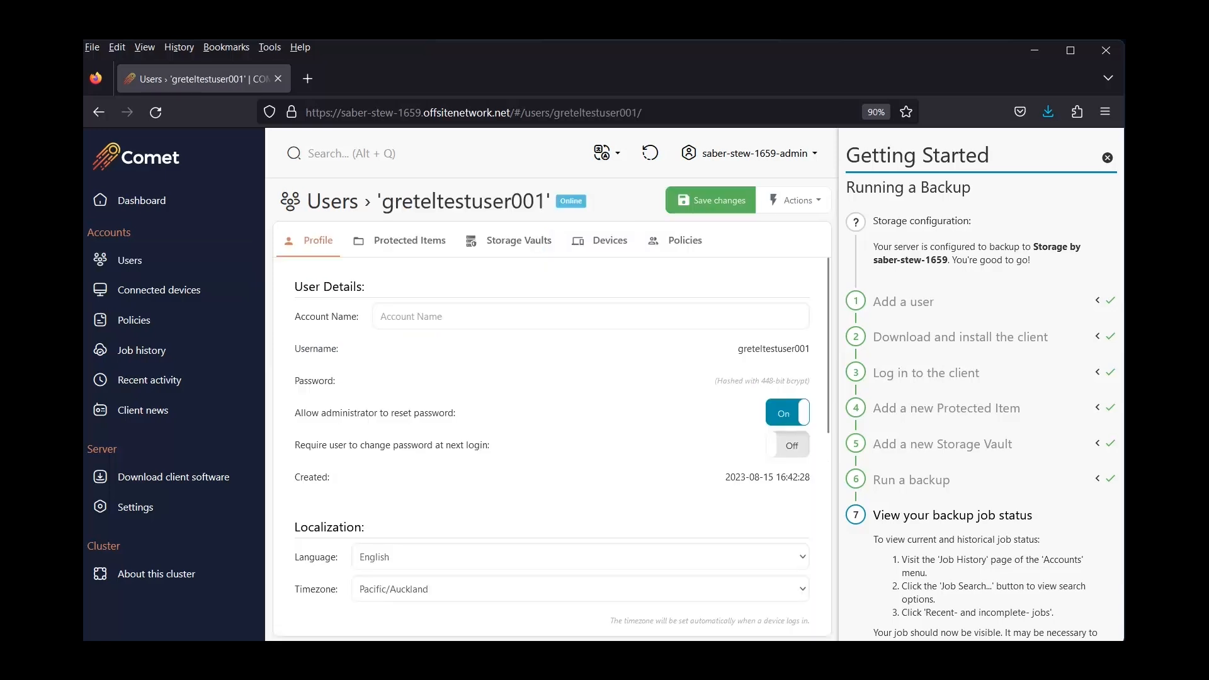
click(511, 241)
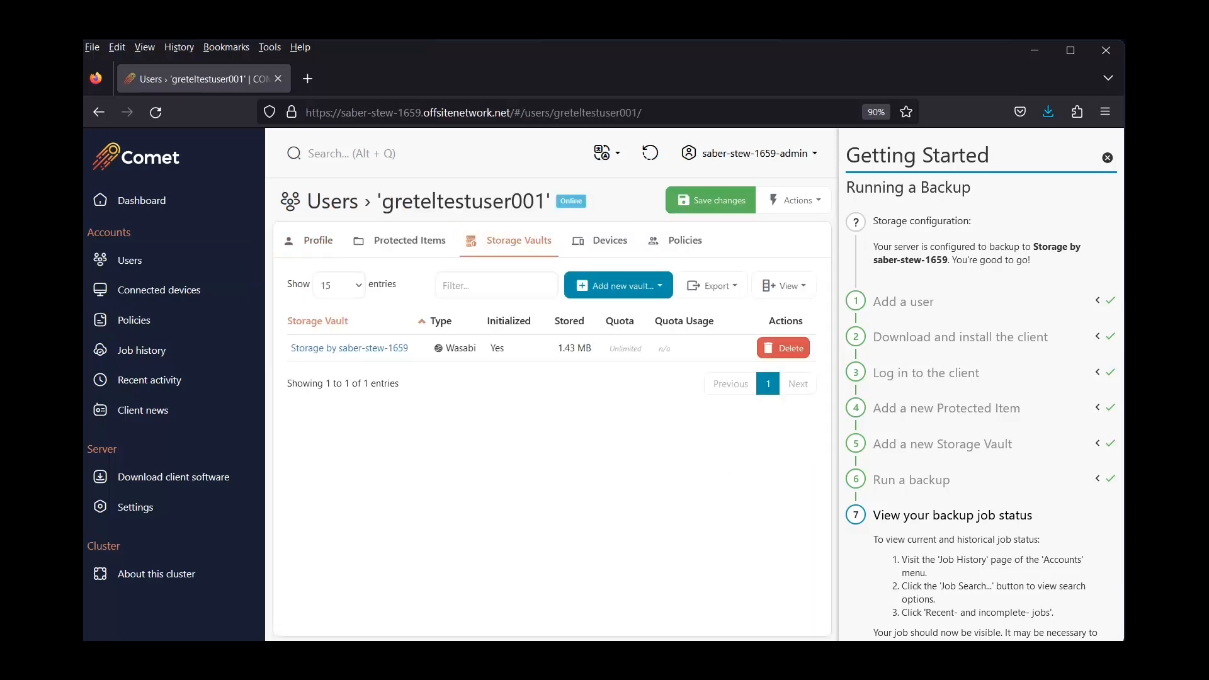
click(619, 285)
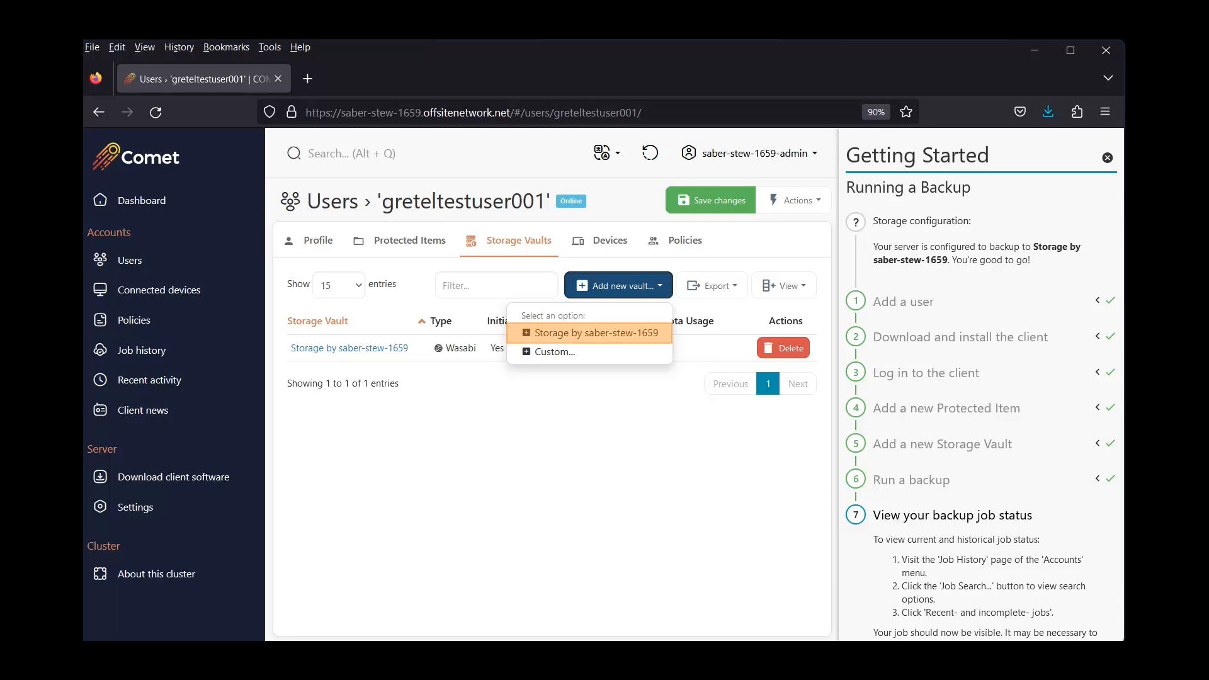
click(590, 333)
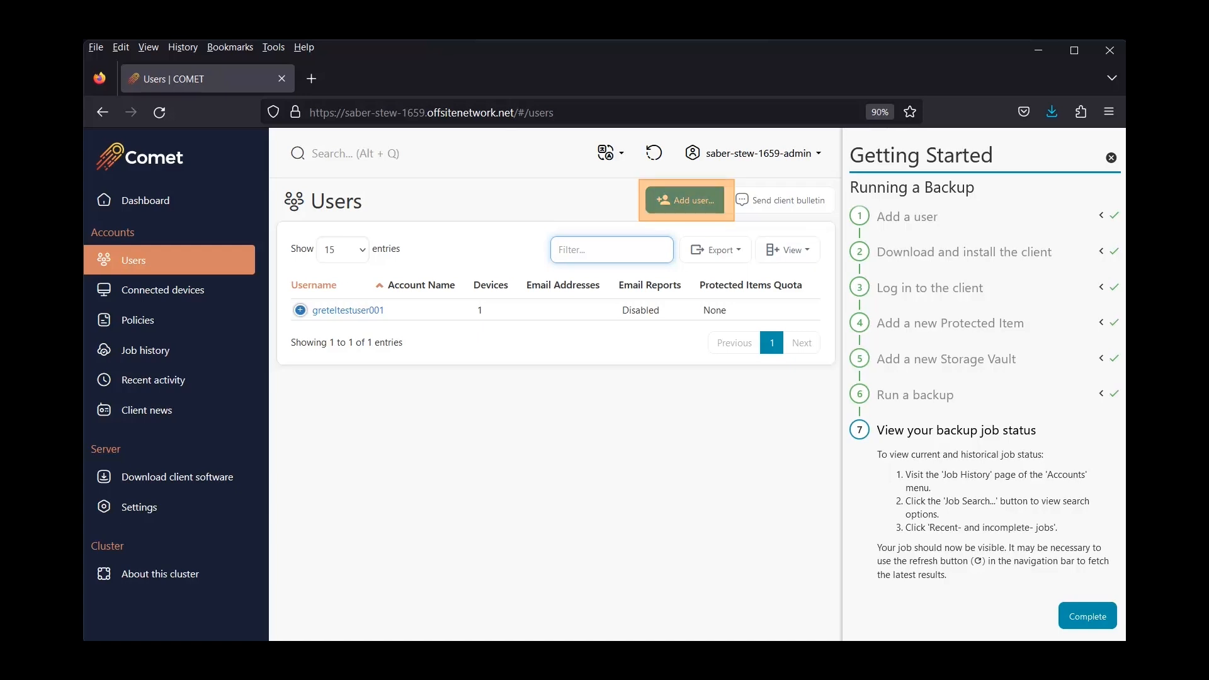
Open the form for adding a new user account from the users list
click(684, 201)
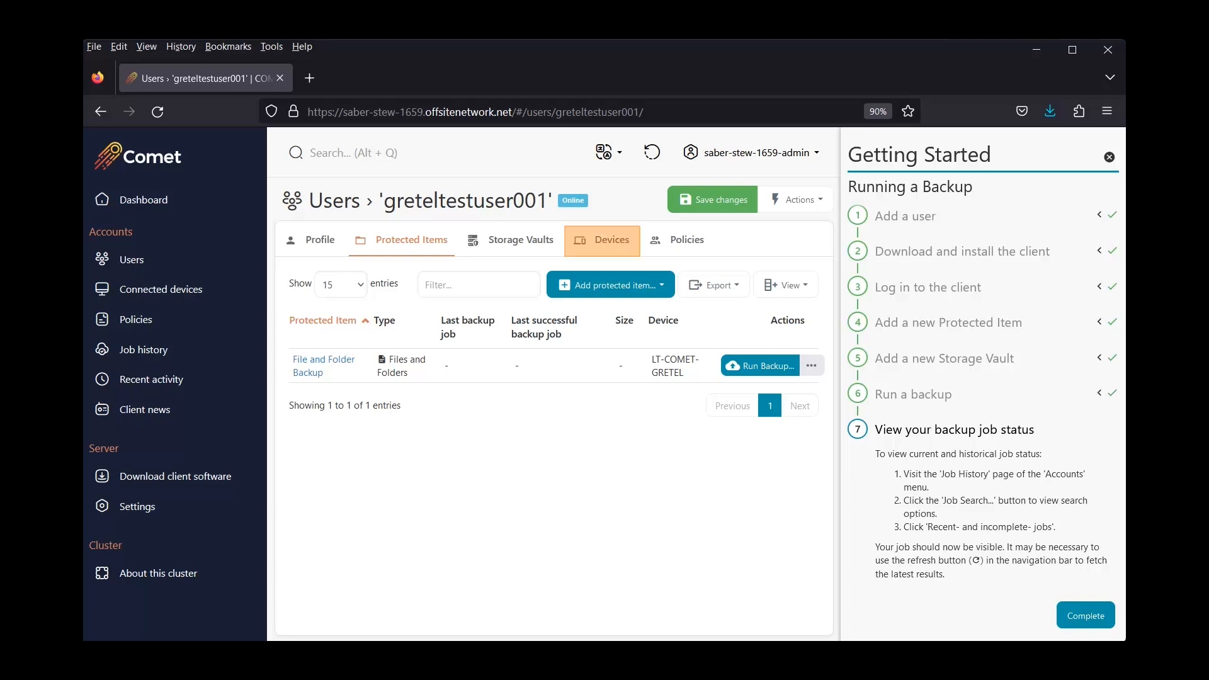
Start a remote backup on the user's connected device through its device actions
click(602, 241)
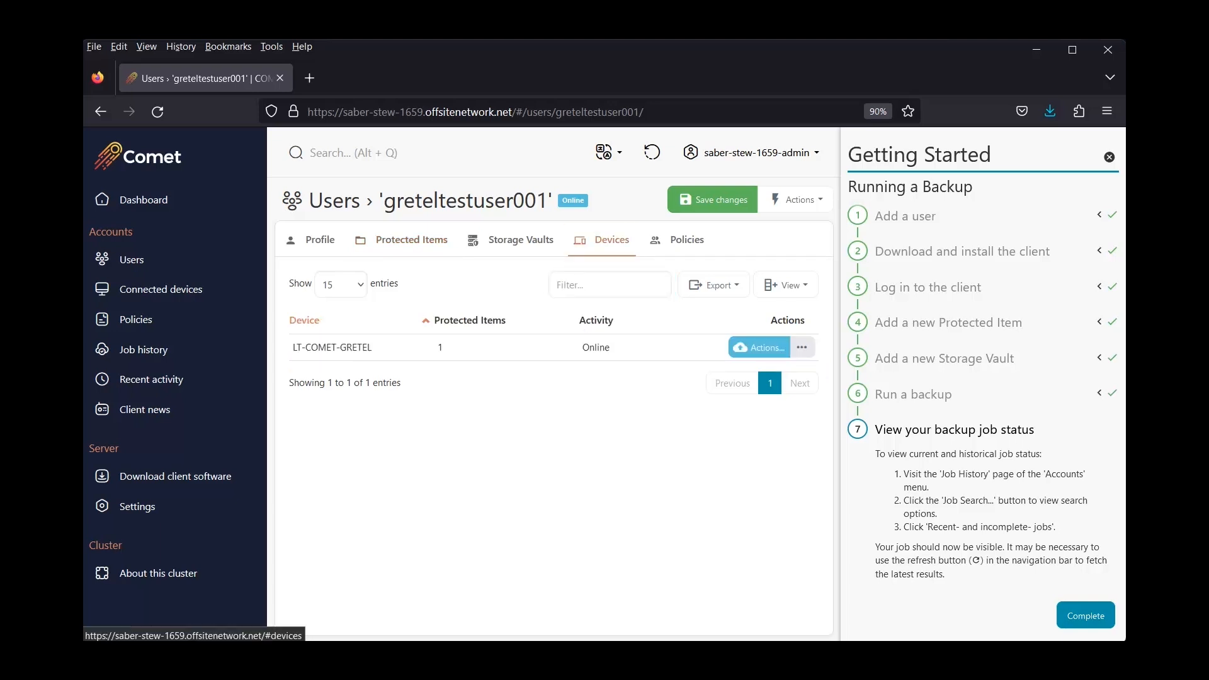
click(759, 347)
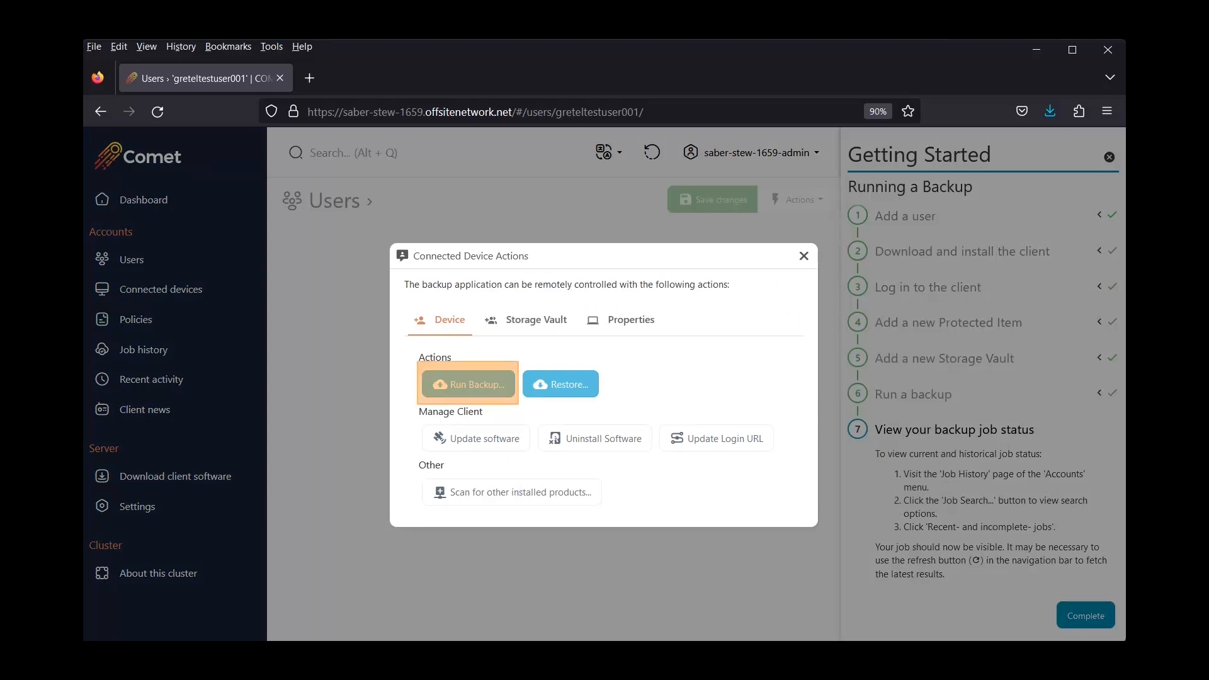
click(469, 385)
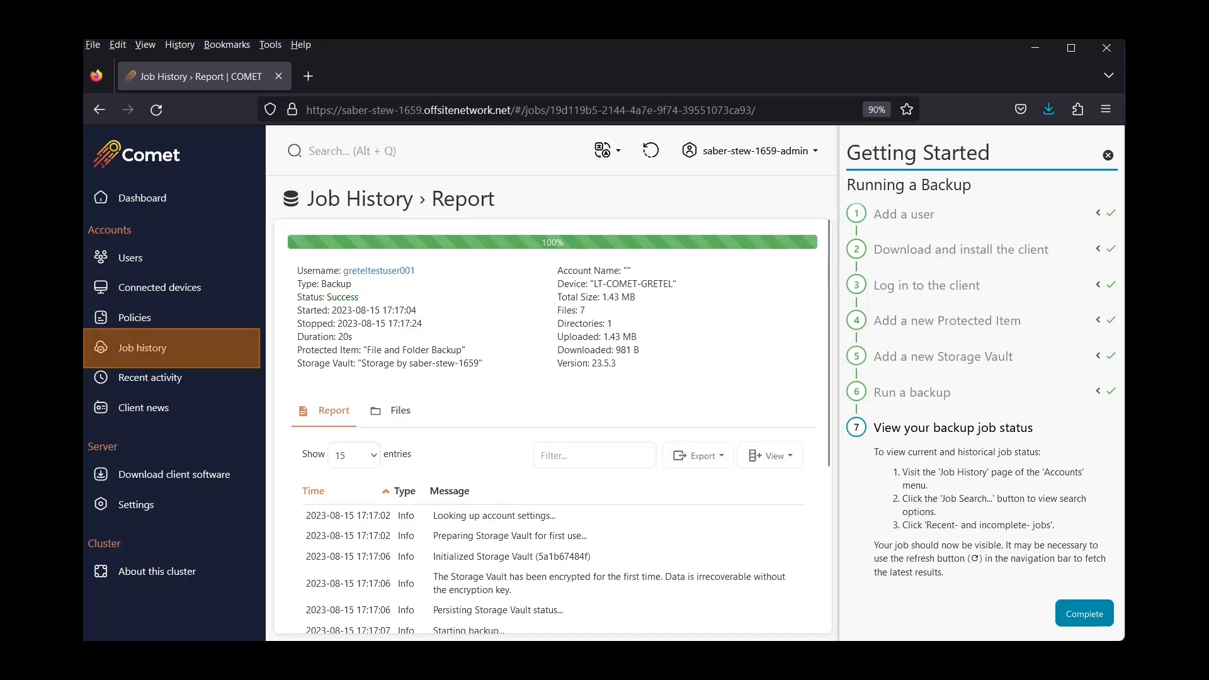
Open the job history and bring up its job search options
click(143, 348)
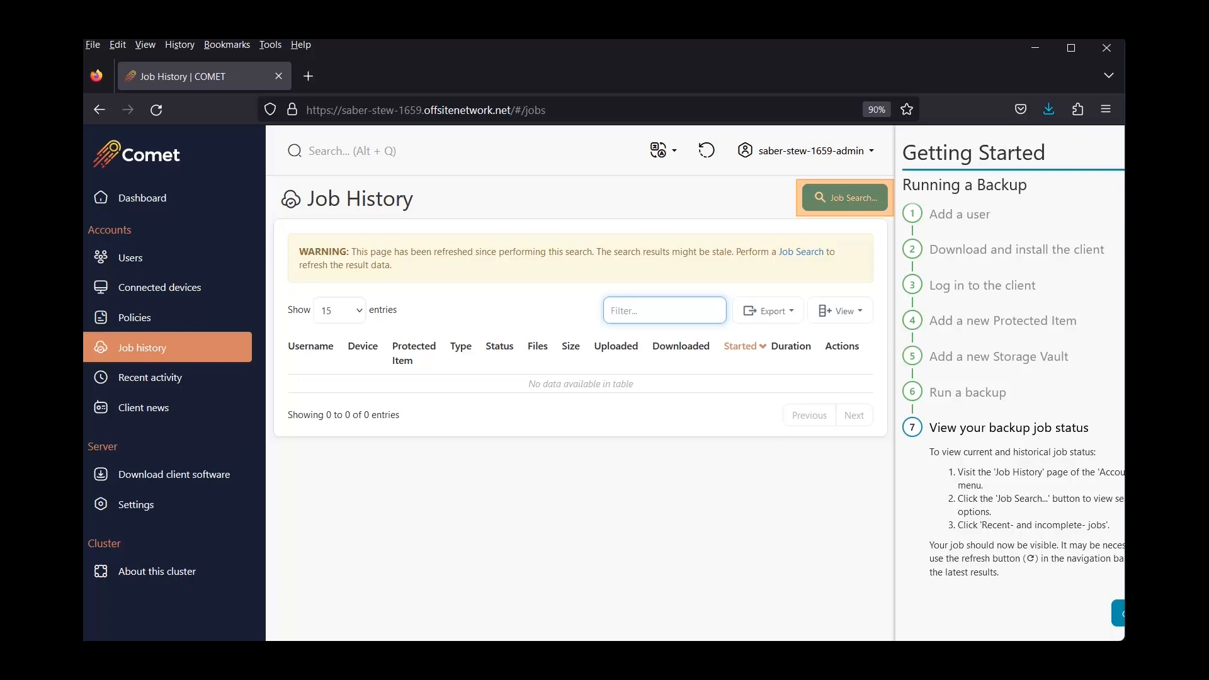
click(844, 198)
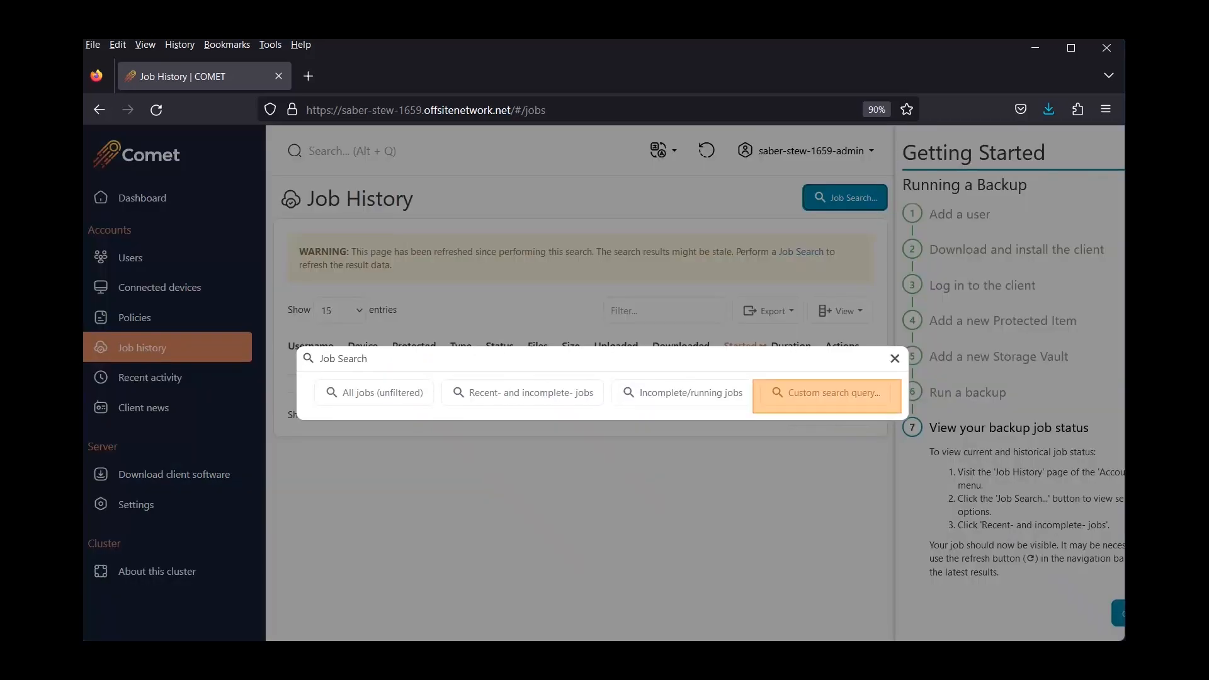